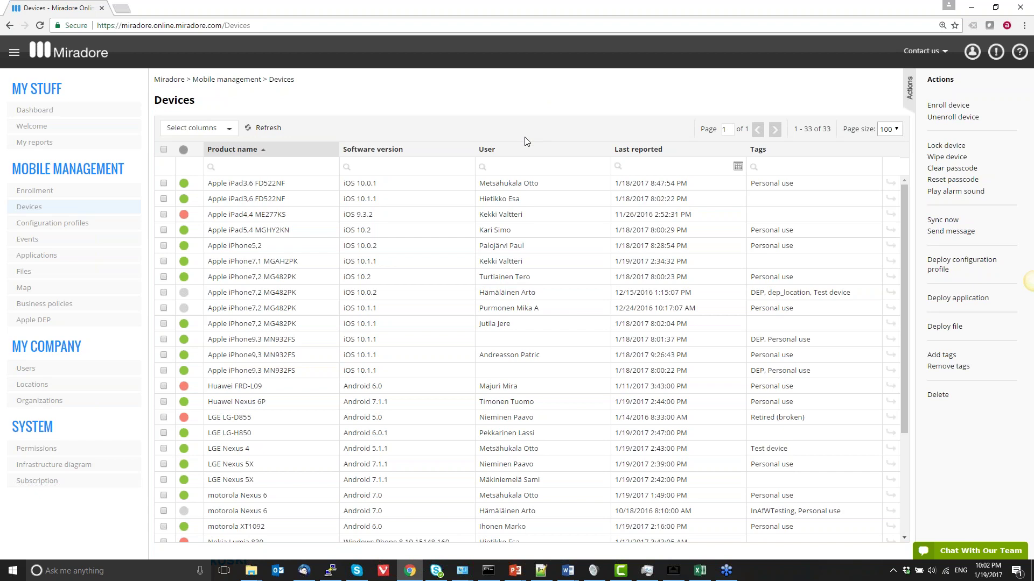
Filter the device list by the user's name and open the Apple iPhone7,1 MGAH2PK device
{"action": "left_click", "coordinate": [521, 166]}
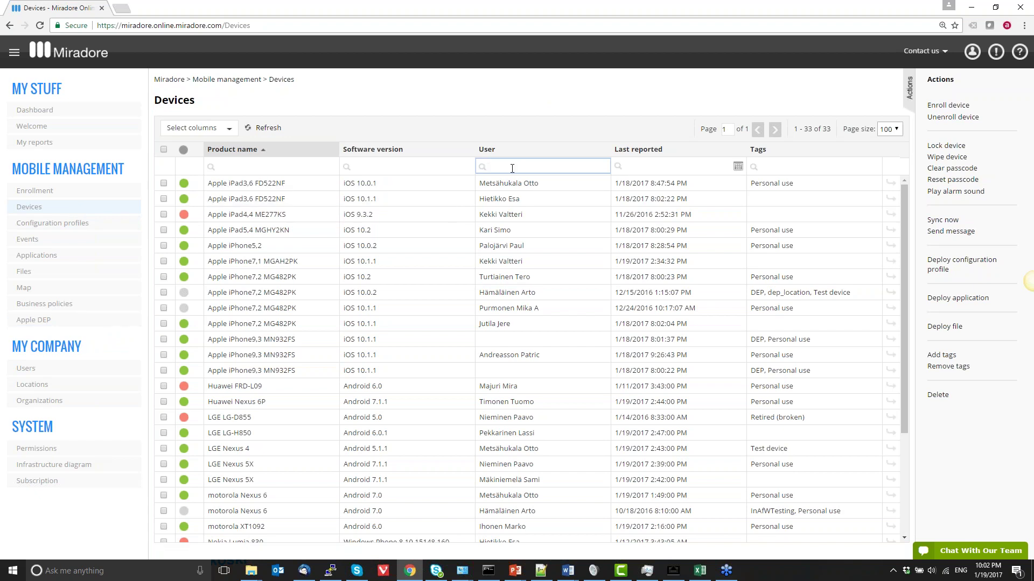
{"action": "type", "text": "valtteri"}
{"action": "key", "text": "Return"}
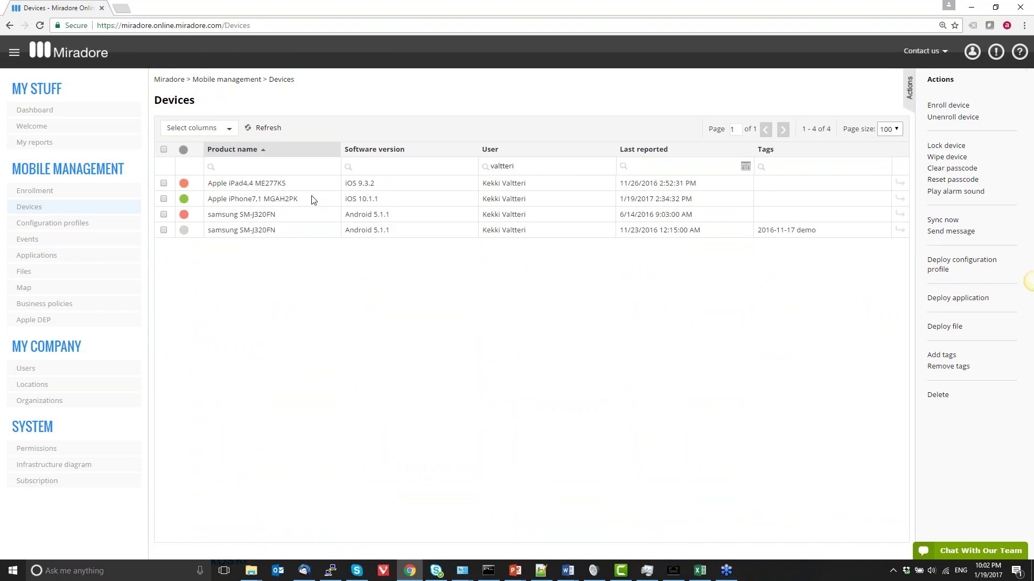
{"action": "left_click", "coordinate": [309, 199]}
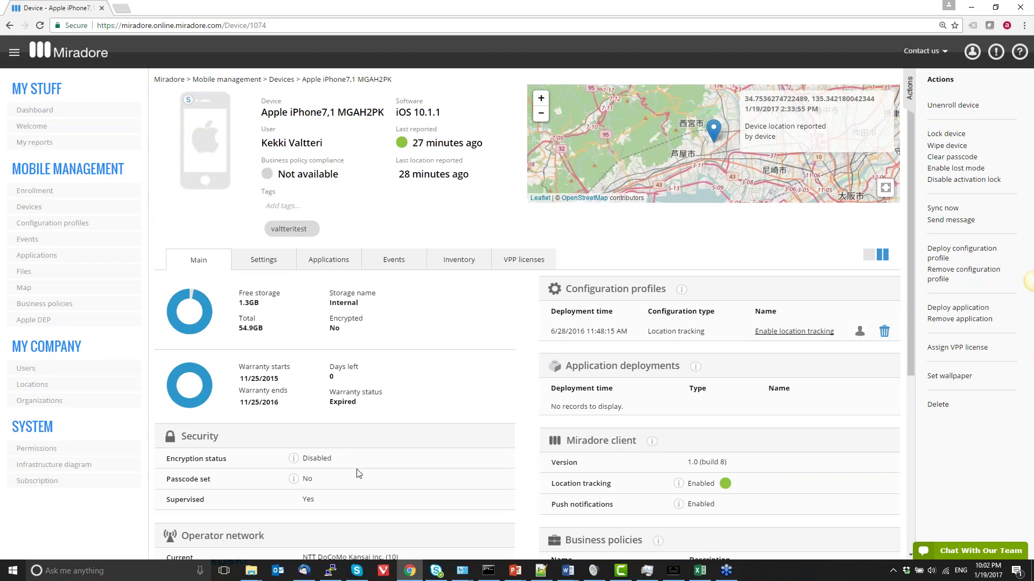
Go to the Configuration profiles list and start creating a new configuration profile
{"action": "mouse_move", "coordinate": [293, 461]}
{"action": "left_click", "coordinate": [117, 225]}
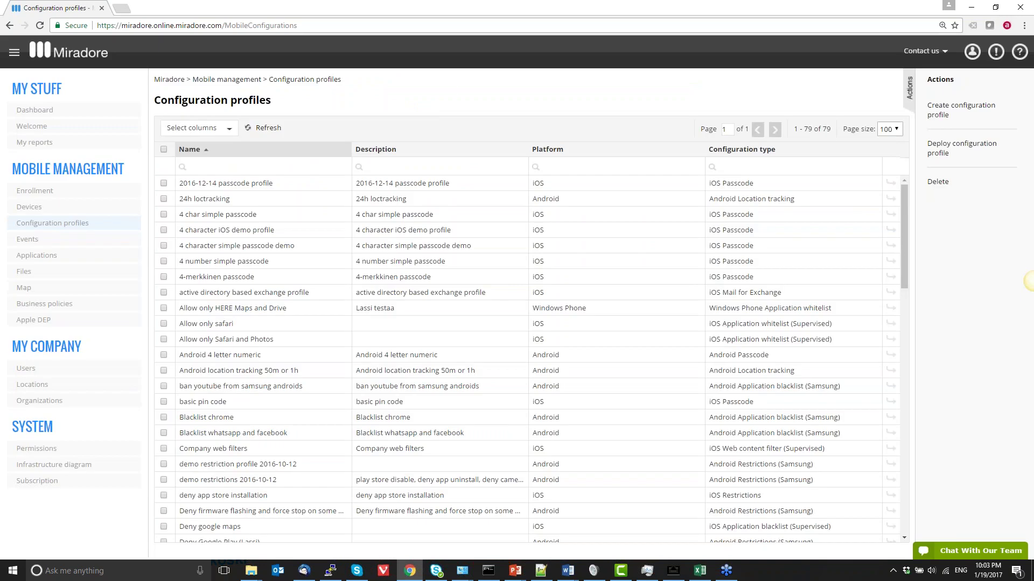
{"action": "left_click", "coordinate": [947, 112]}
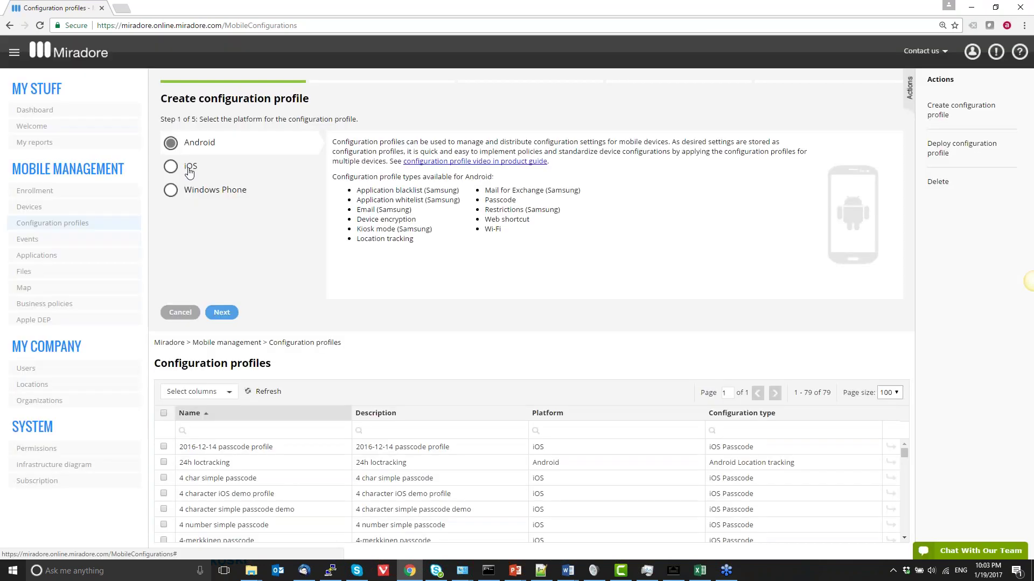
Choose iOS as the platform and Passcode as the profile type
{"action": "left_click", "coordinate": [191, 168]}
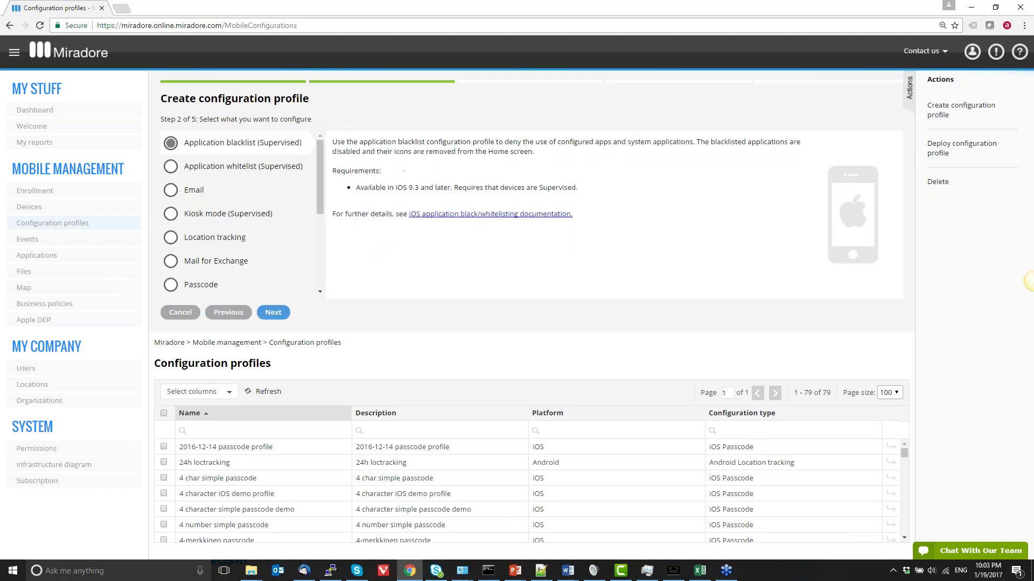
{"action": "left_click", "coordinate": [212, 286]}
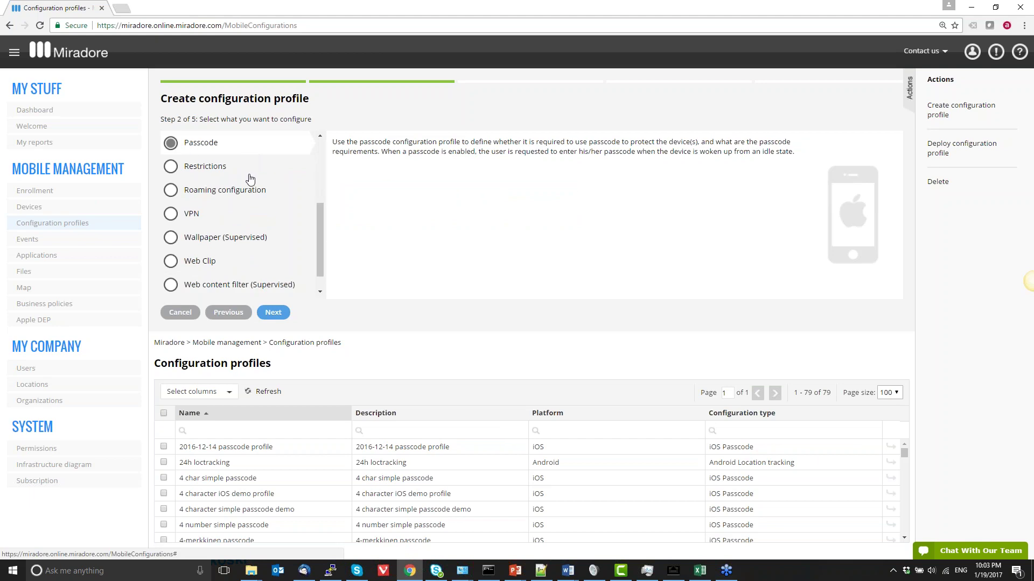
{"action": "scroll", "coordinate": [253, 245], "scroll_direction": "down", "scroll_amount": 1}
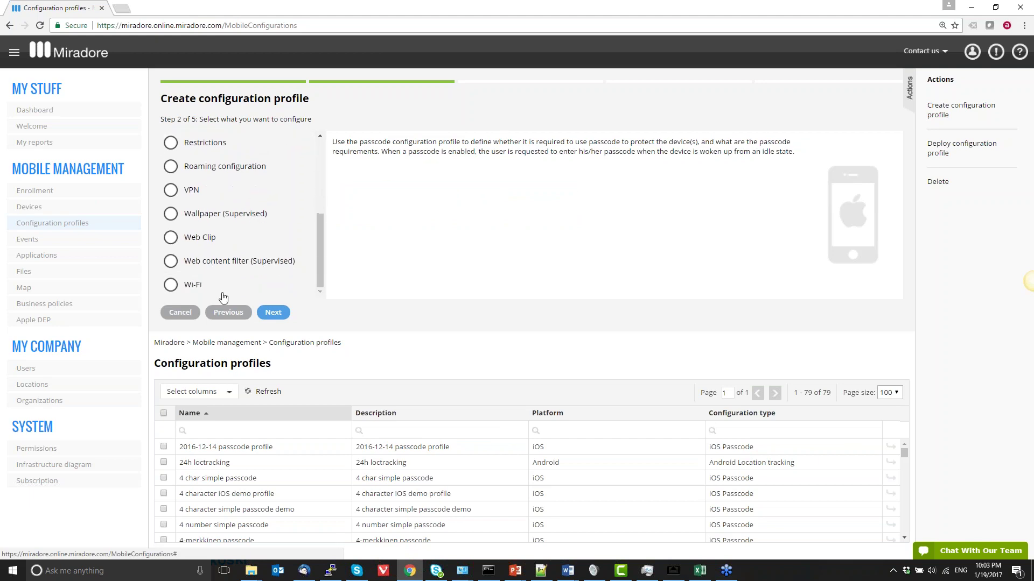
{"action": "scroll", "coordinate": [248, 257], "scroll_direction": "up", "scroll_amount": 3}
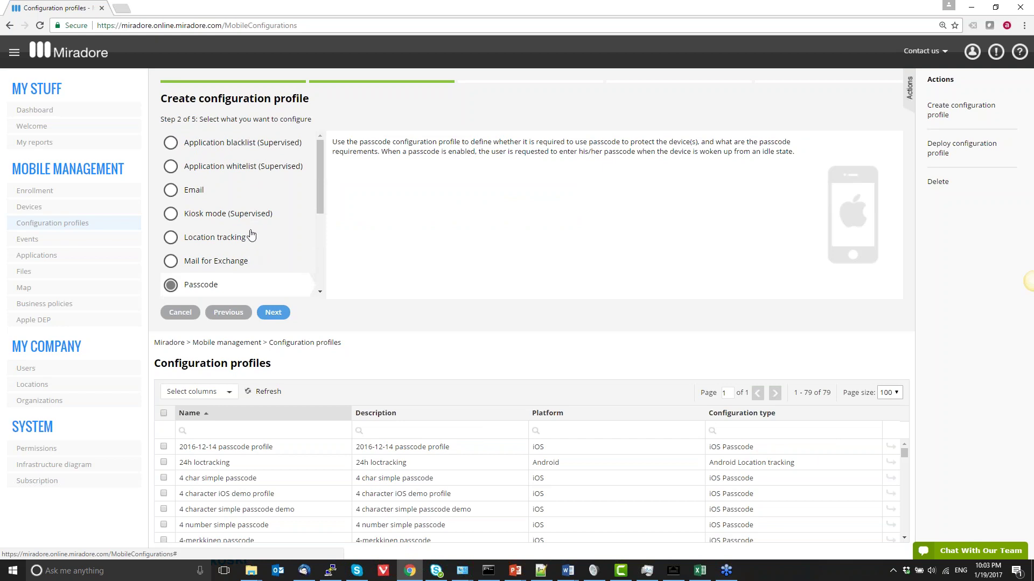
{"action": "scroll", "coordinate": [271, 204], "scroll_direction": "down", "scroll_amount": 2}
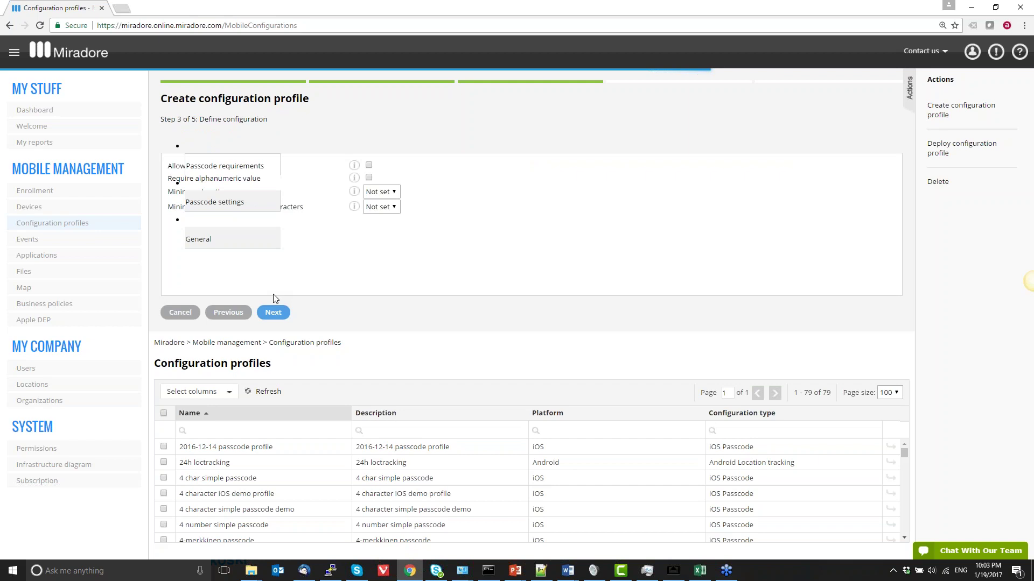
Allow simple passcode values and require a minimum passcode length of 4
{"action": "left_click", "coordinate": [369, 165]}
{"action": "left_click", "coordinate": [381, 192]}
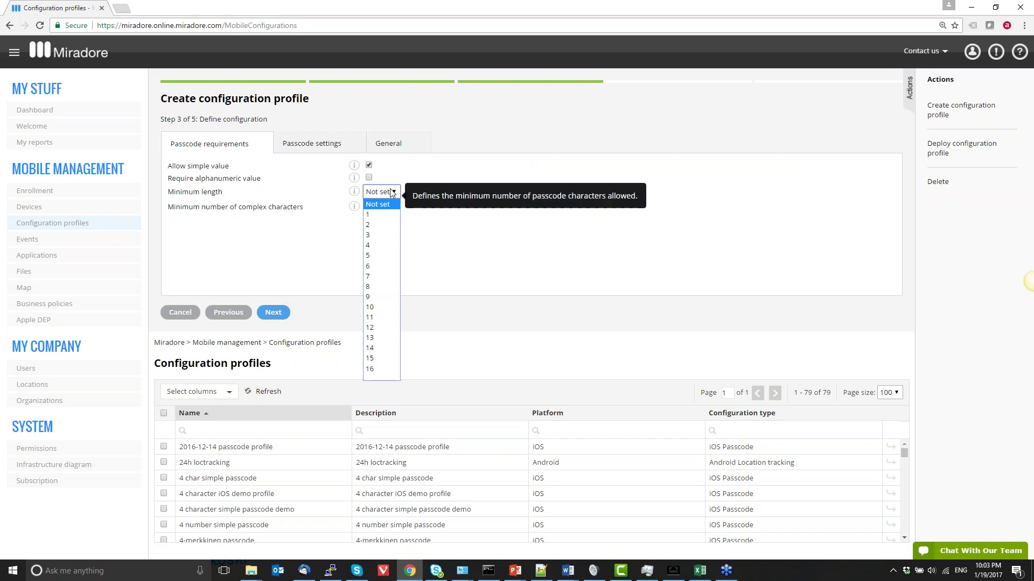
{"action": "left_click", "coordinate": [391, 246]}
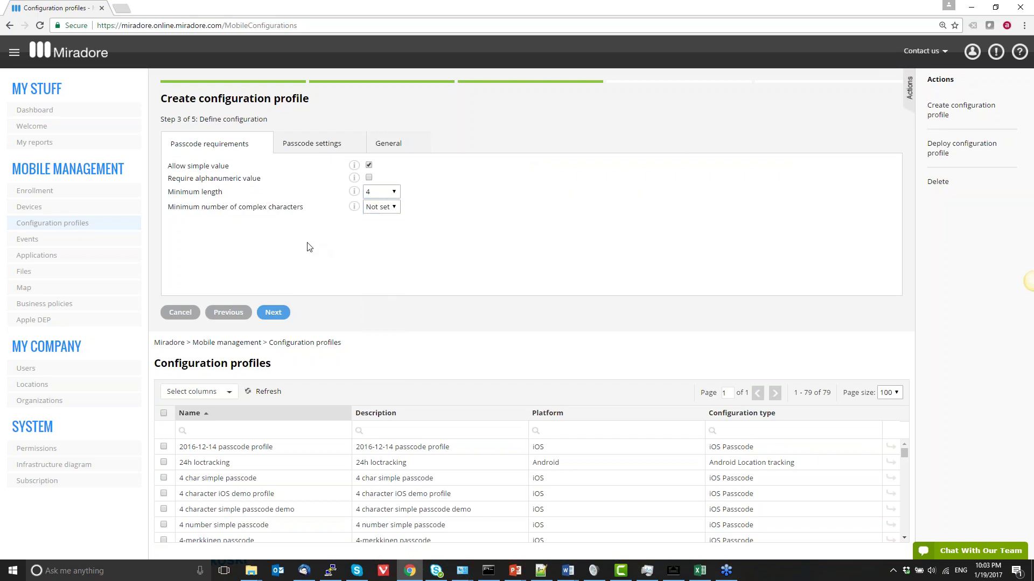
Set Profile removal allowed to No under General and continue to naming the profile
{"action": "left_click", "coordinate": [381, 144]}
{"action": "left_click", "coordinate": [375, 168]}
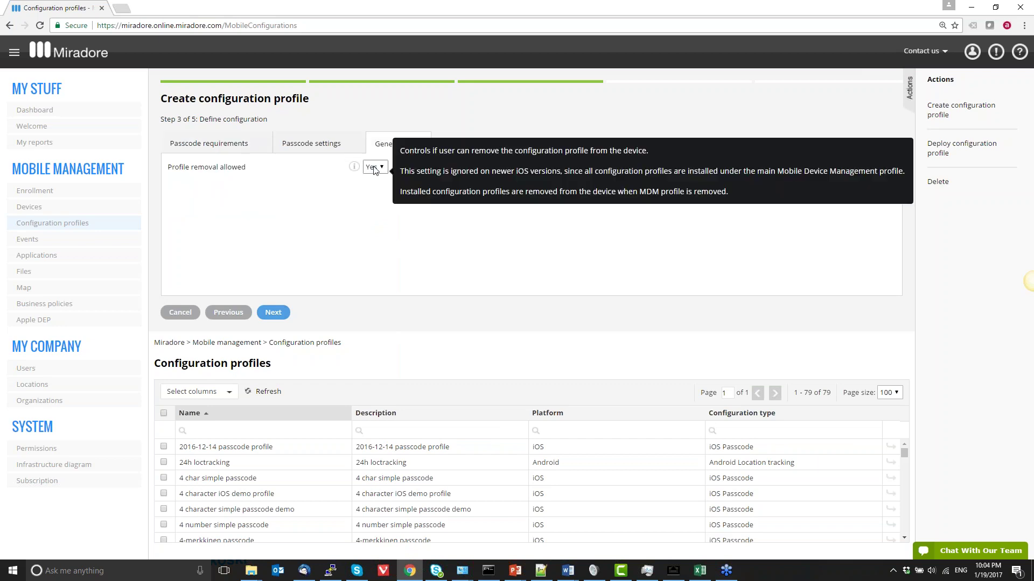
{"action": "left_click", "coordinate": [380, 192]}
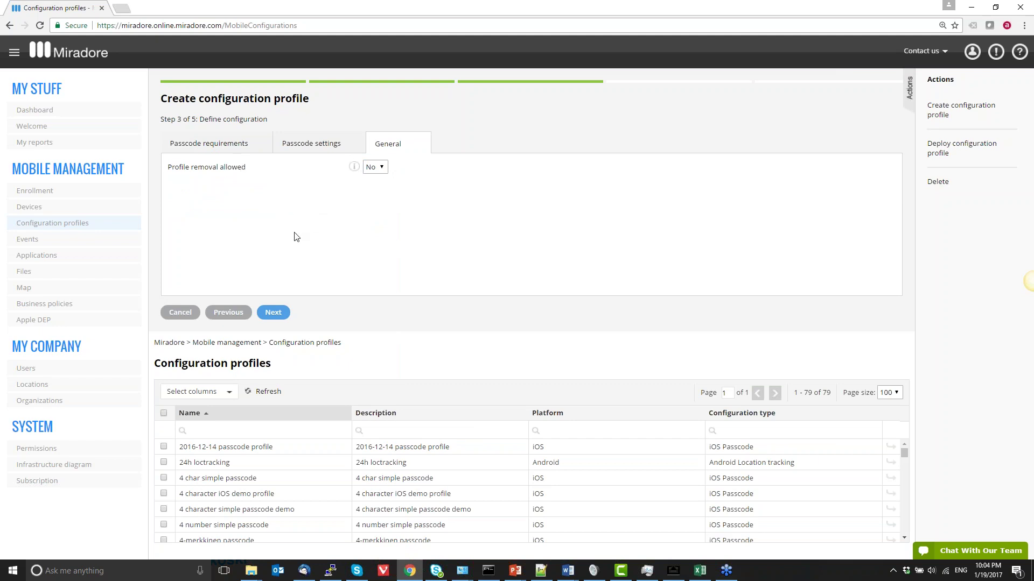
{"action": "left_click", "coordinate": [274, 314]}
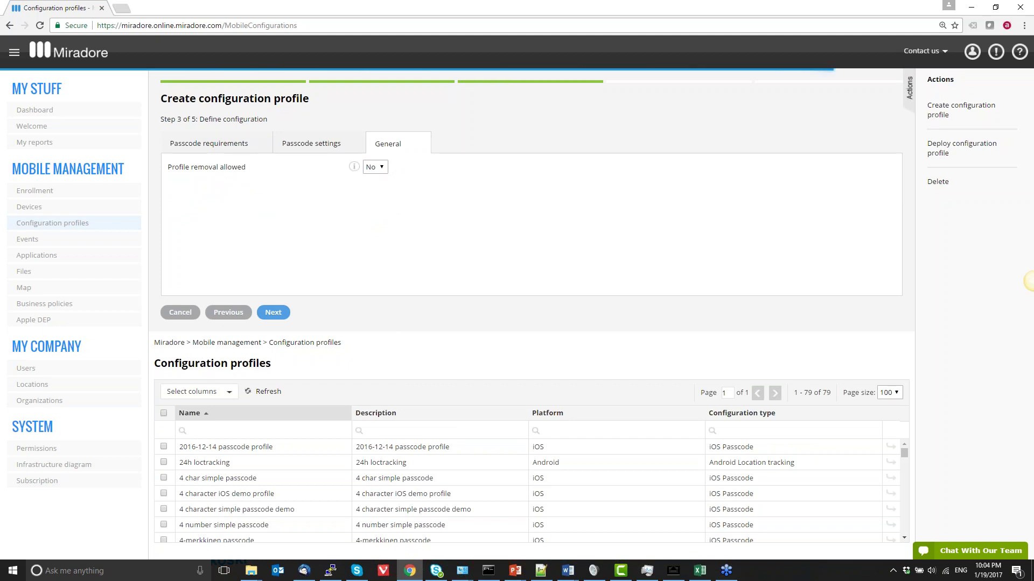
{"action": "left_click", "coordinate": [326, 147]}
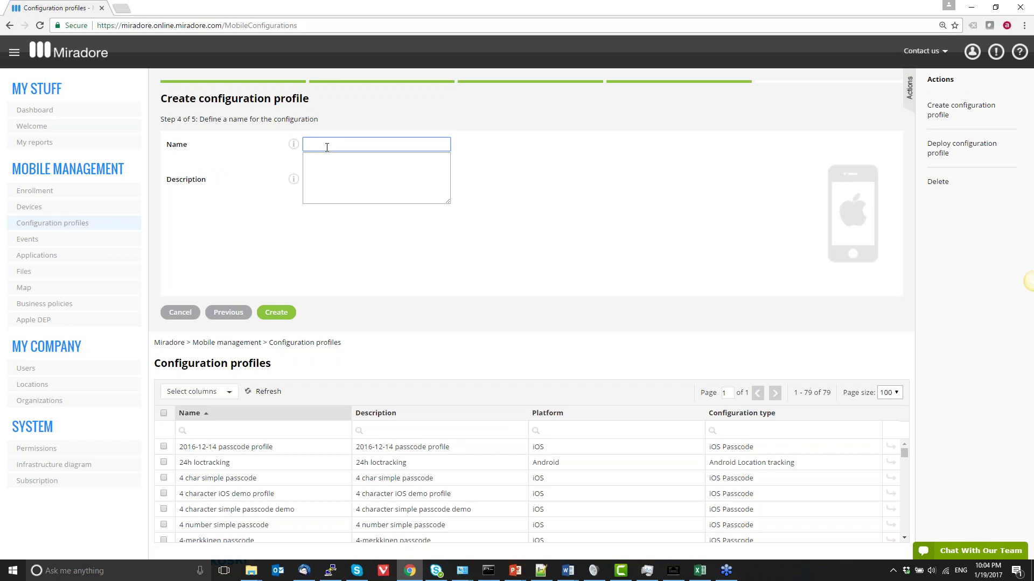
Name the profile 'demonstration pin code', reuse that text as its description, and create it
{"action": "type", "text": "demonstration pin code"}
{"action": "key", "text": "ctrl+a"}
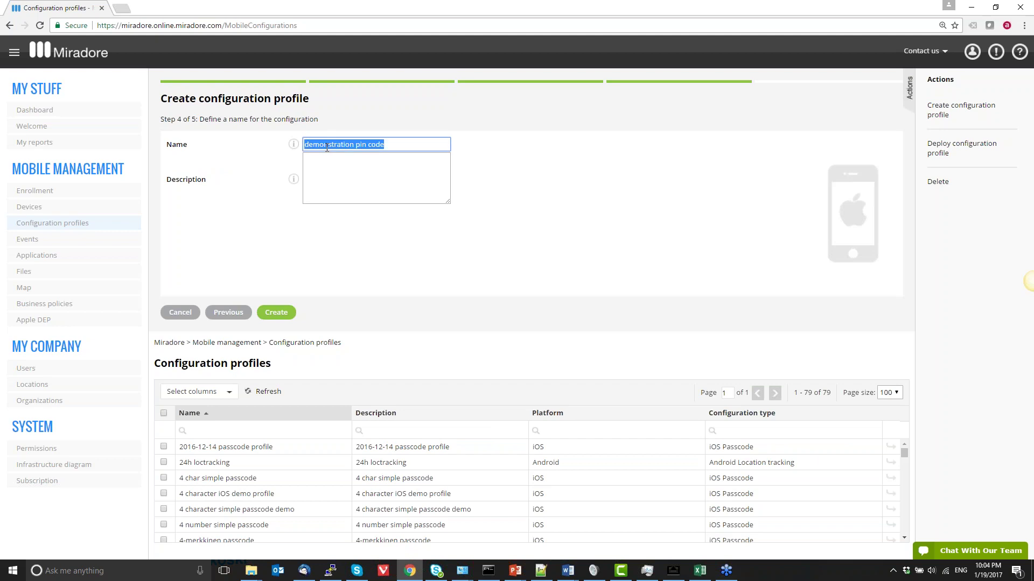
{"action": "key", "text": "ctrl+c"}
{"action": "key", "text": "Tab"}
{"action": "key", "text": "ctrl+v"}
{"action": "left_click", "coordinate": [283, 312]}
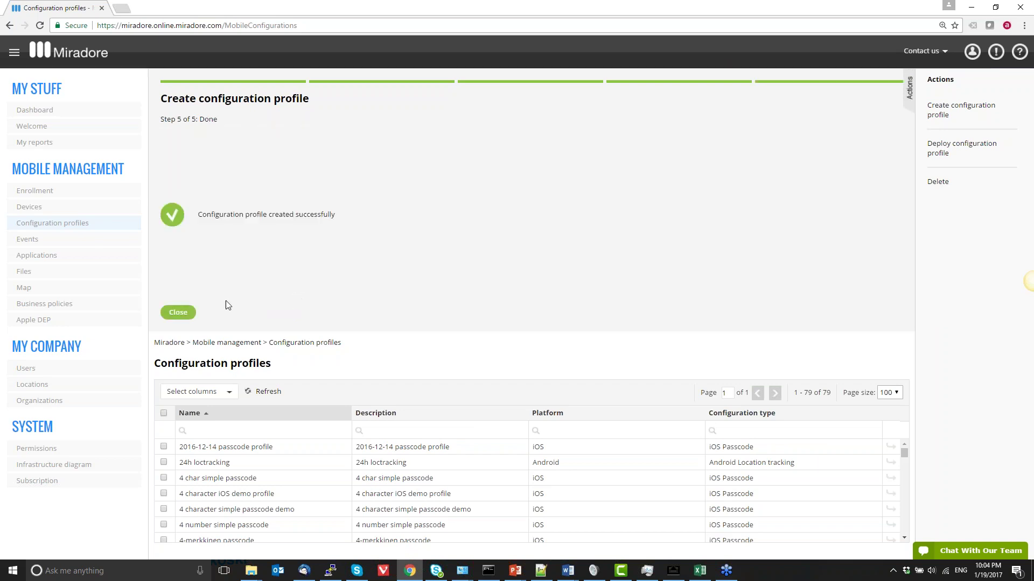
Close the wizard, locate the new 'demonstration pin code' profile, then return to the Devices list
{"action": "left_click", "coordinate": [173, 322]}
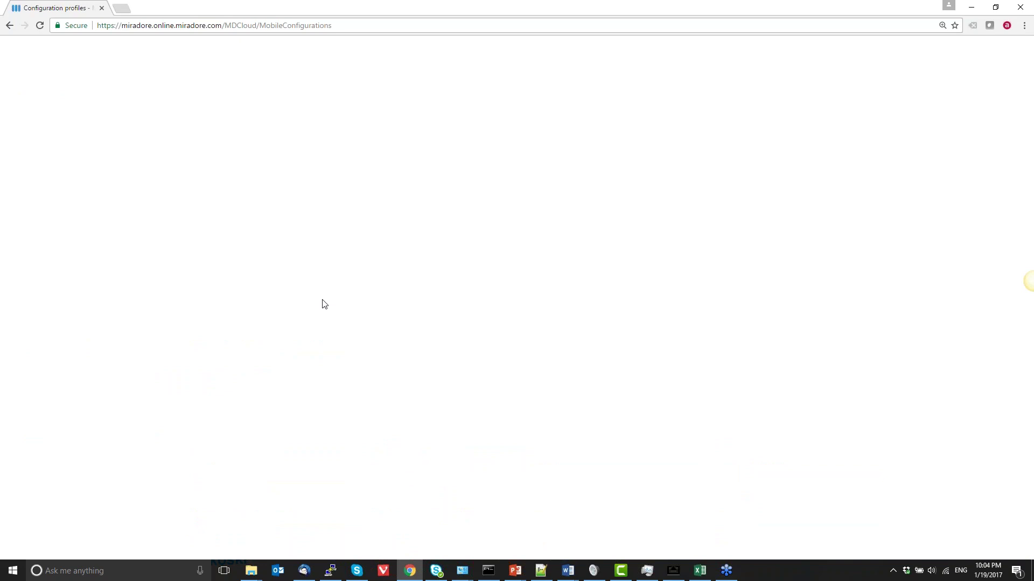
{"action": "type", "text": "demonstra"}
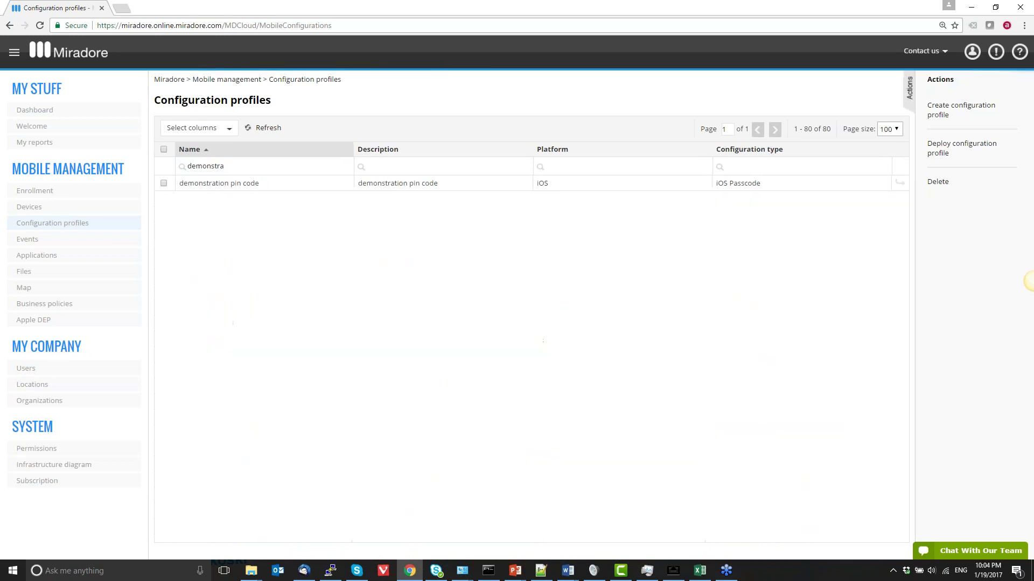
{"action": "left_click", "coordinate": [756, 184]}
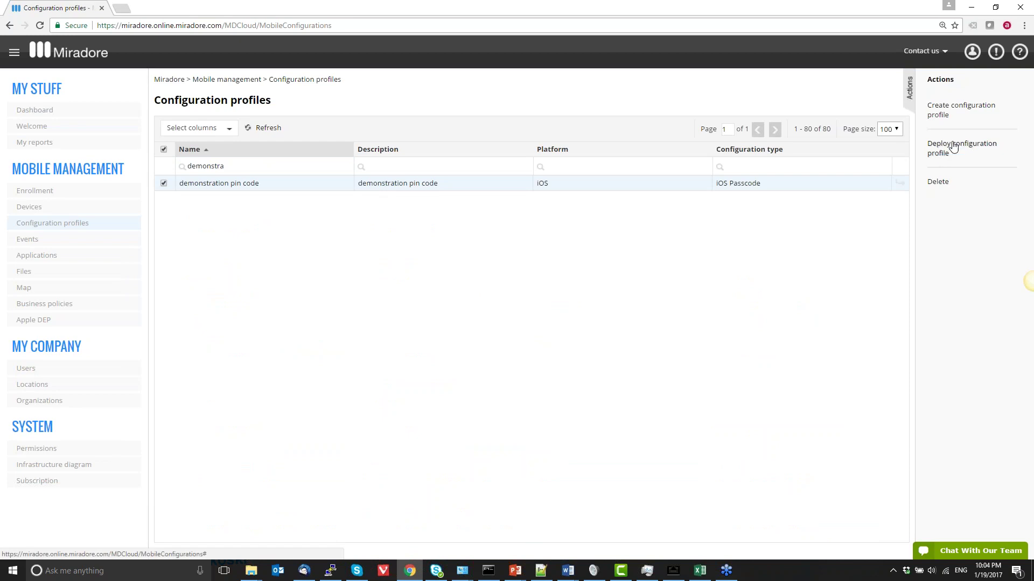
{"action": "left_click", "coordinate": [87, 211]}
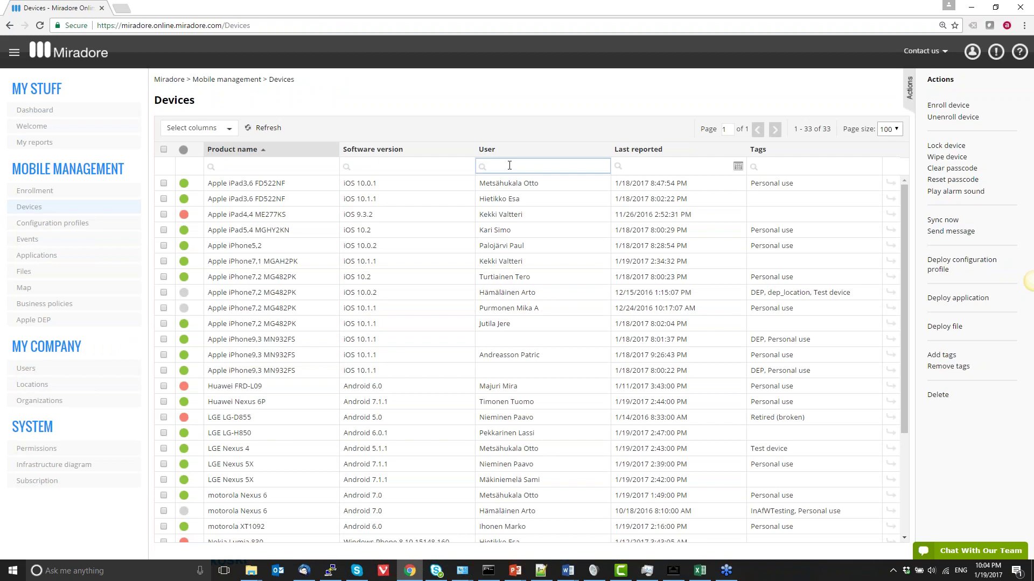
Narrow the devices to the user's four devices and begin deploying a profile to the iPhone7,1 MGAH2PK
{"action": "left_click", "coordinate": [164, 339]}
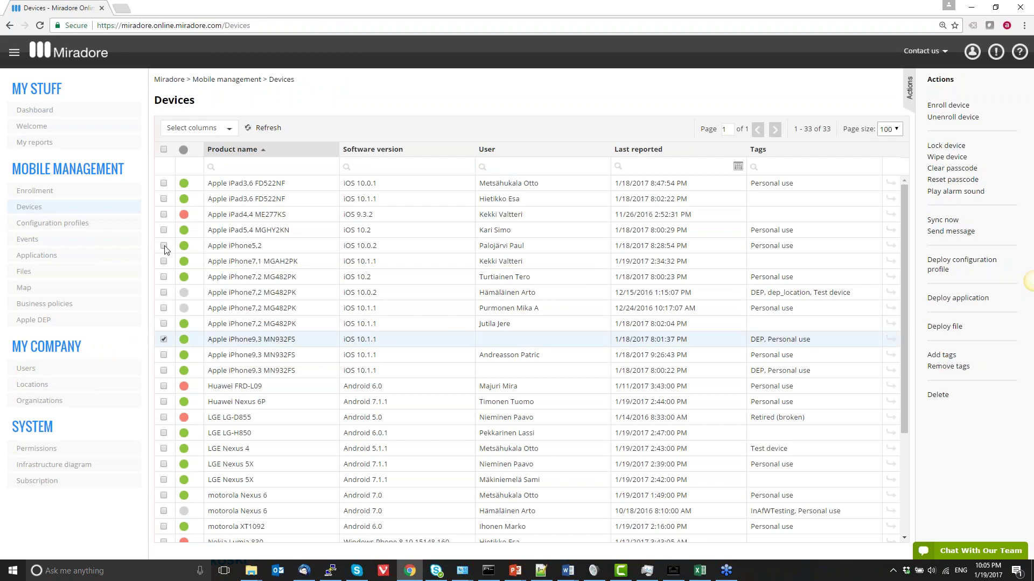
{"action": "left_click", "coordinate": [163, 245], "text": "shift"}
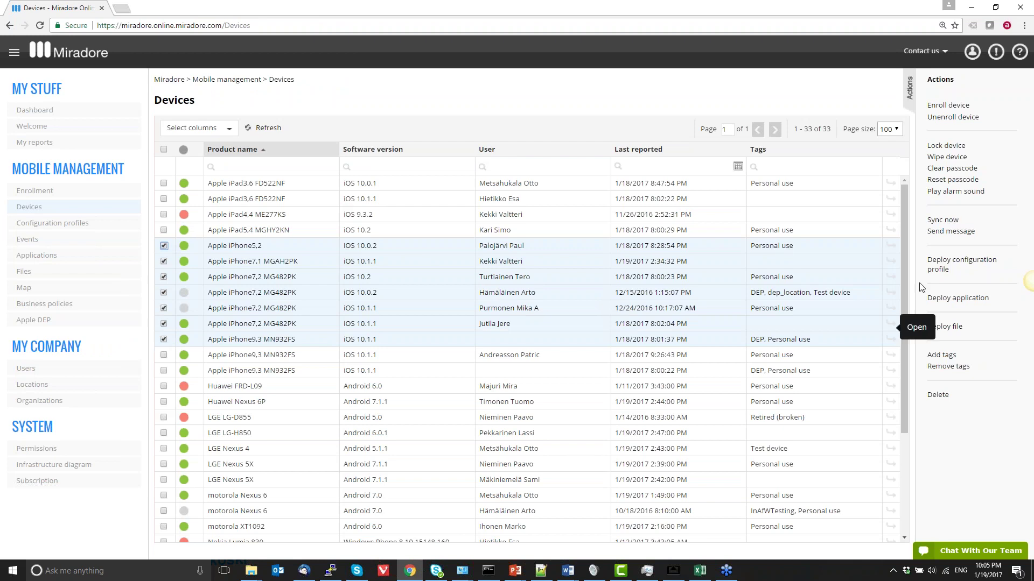
{"action": "left_click", "coordinate": [482, 167]}
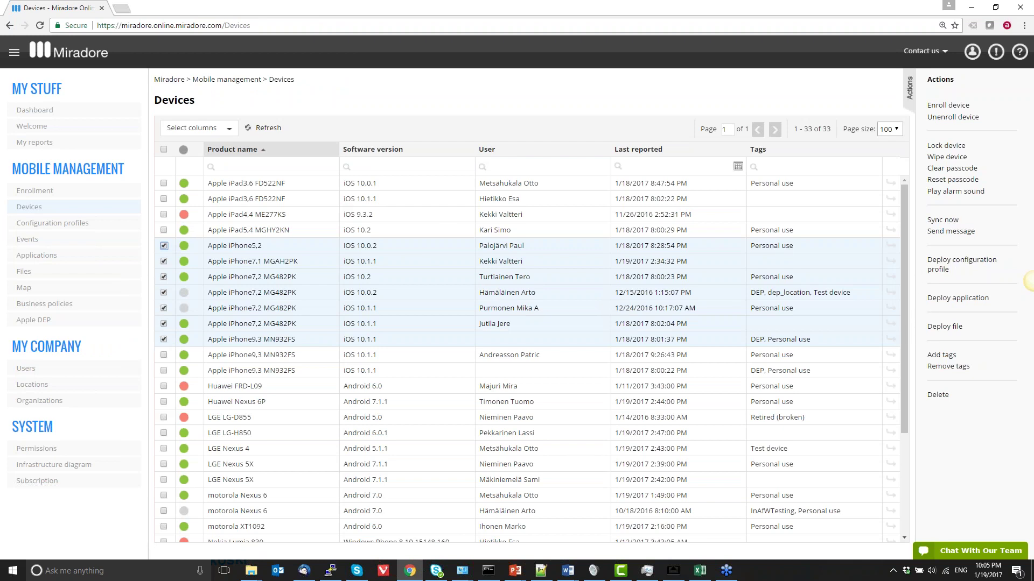
{"action": "type", "text": "valtteri"}
{"action": "key", "text": "Return"}
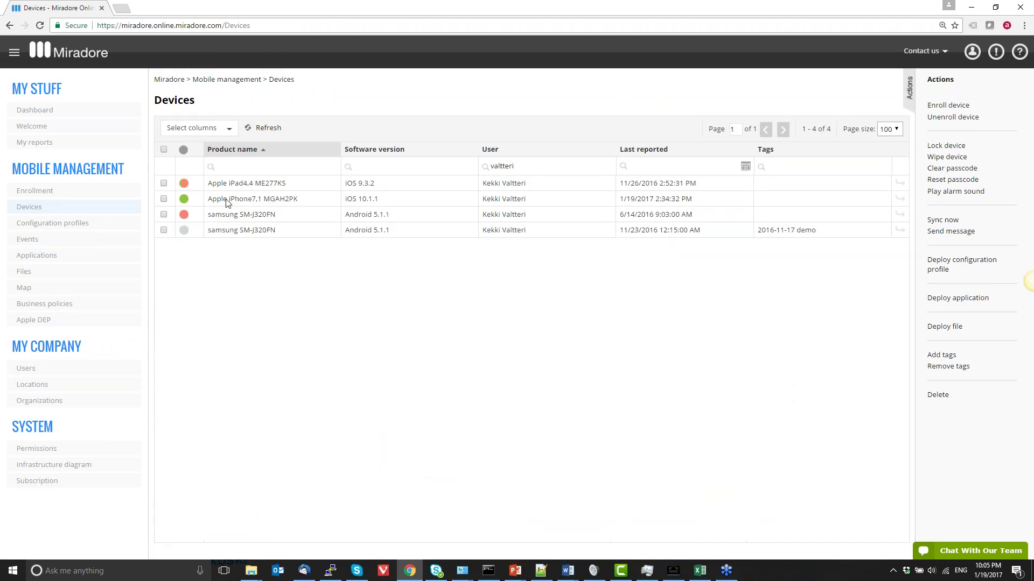
{"action": "left_click", "coordinate": [940, 267]}
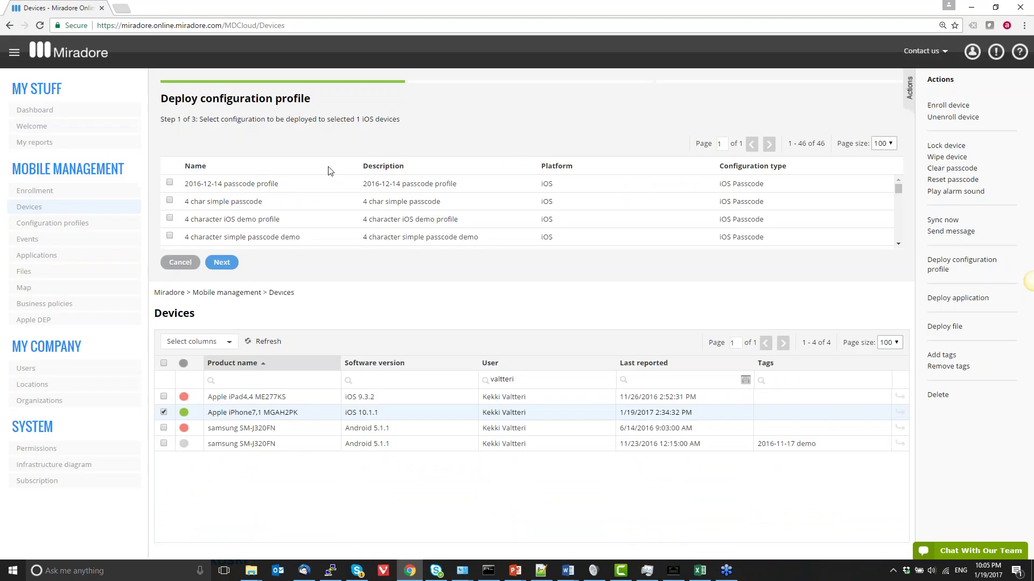
Find and select the 'demonstration pin code' profile and deploy it to the iPhone
{"action": "key", "text": "ctrl+f"}
{"action": "type", "text": "demonstra"}
{"action": "key", "text": "Escape"}
{"action": "left_click", "coordinate": [259, 214]}
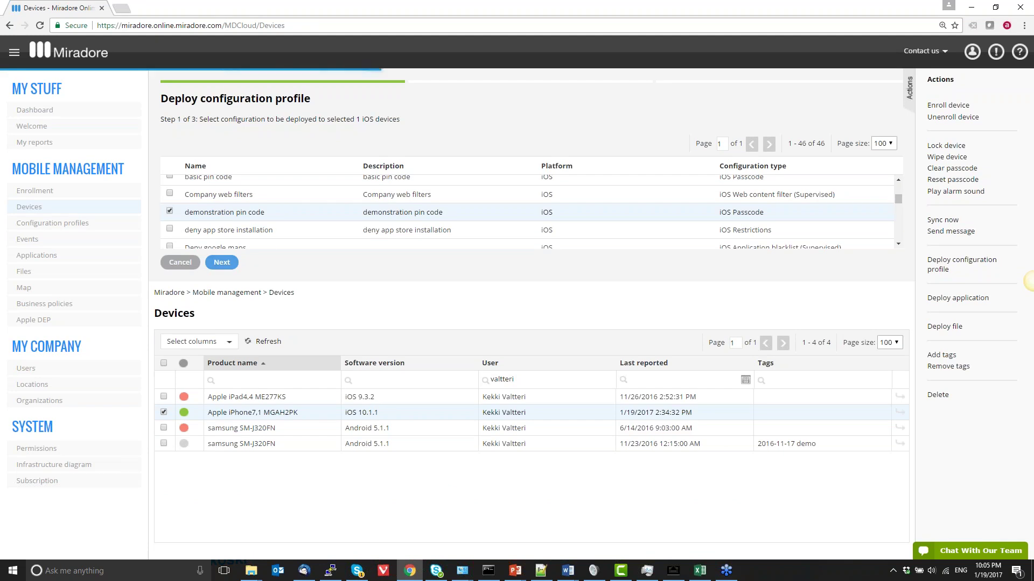
{"action": "left_click", "coordinate": [222, 263]}
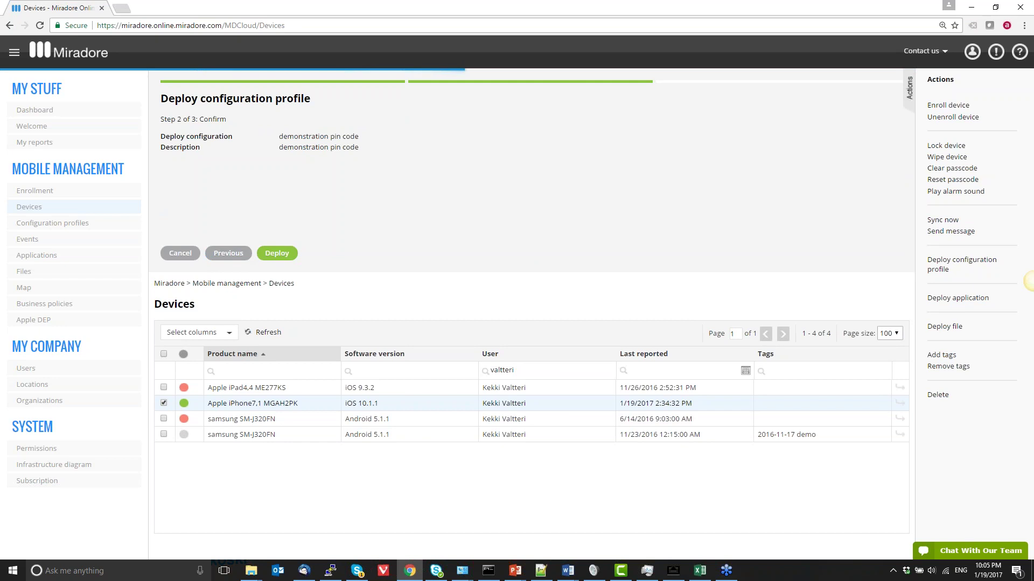
{"action": "left_click", "coordinate": [294, 253]}
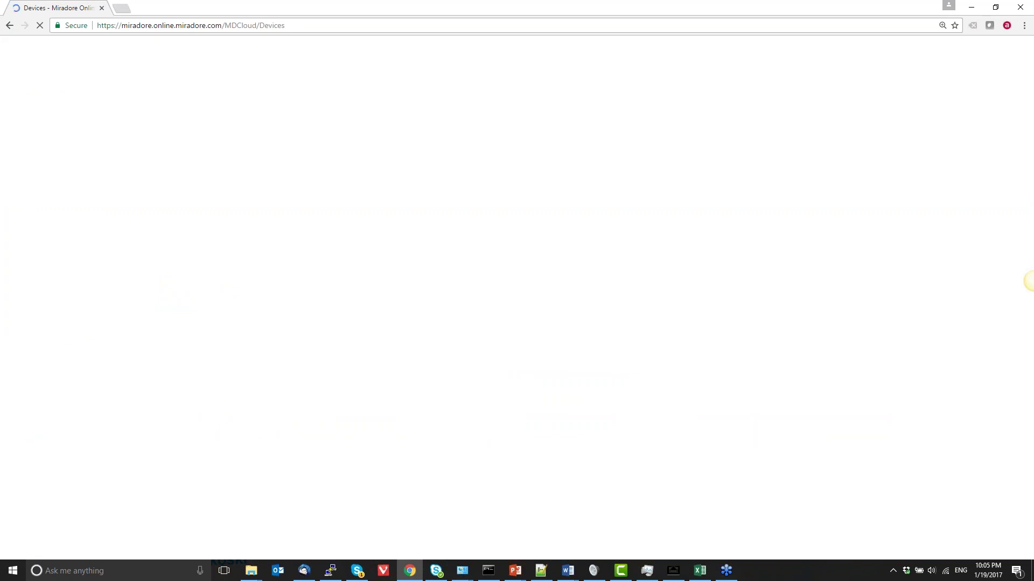
Filter devices by the user's name again and reopen the iPhone7,1 MGAH2PK device page
{"action": "left_click", "coordinate": [536, 171]}
{"action": "type", "text": "valtteri"}
{"action": "key", "text": "Return"}
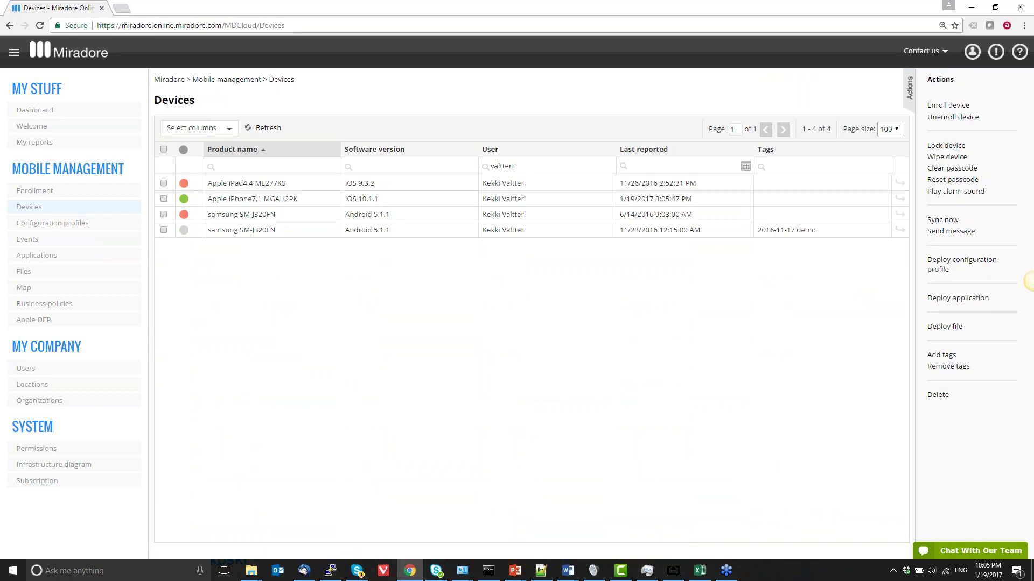
{"action": "left_click", "coordinate": [375, 198]}
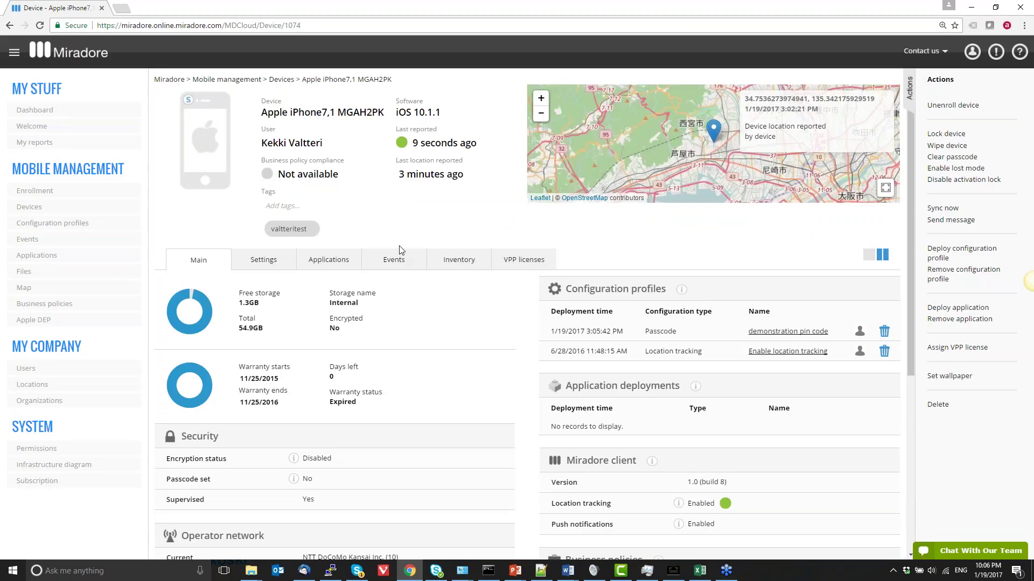
Review the device's Events tab, return to Main, and request an immediate Sync now
{"action": "scroll", "coordinate": [401, 250], "scroll_direction": "down", "scroll_amount": 1}
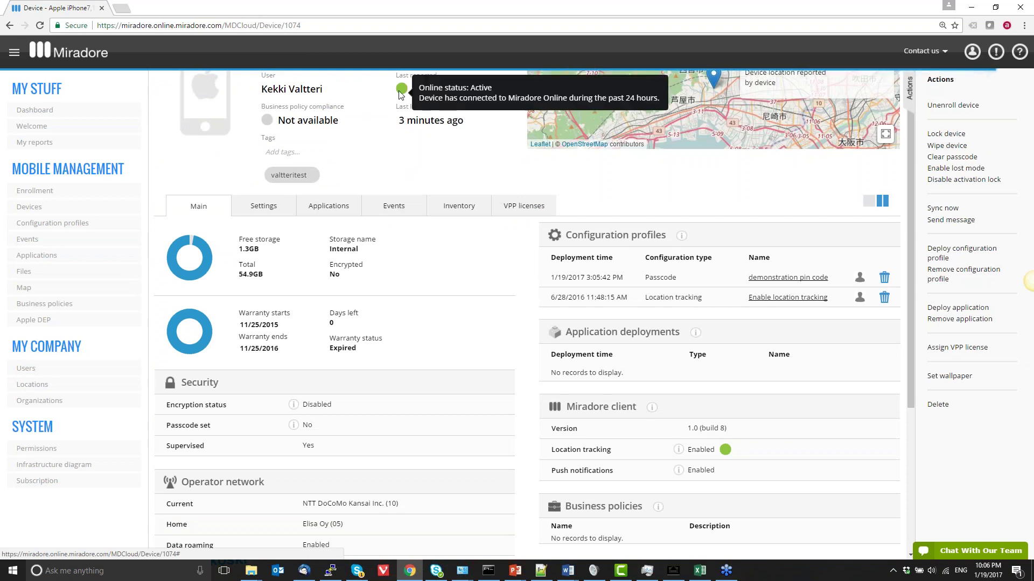
{"action": "left_click", "coordinate": [394, 205]}
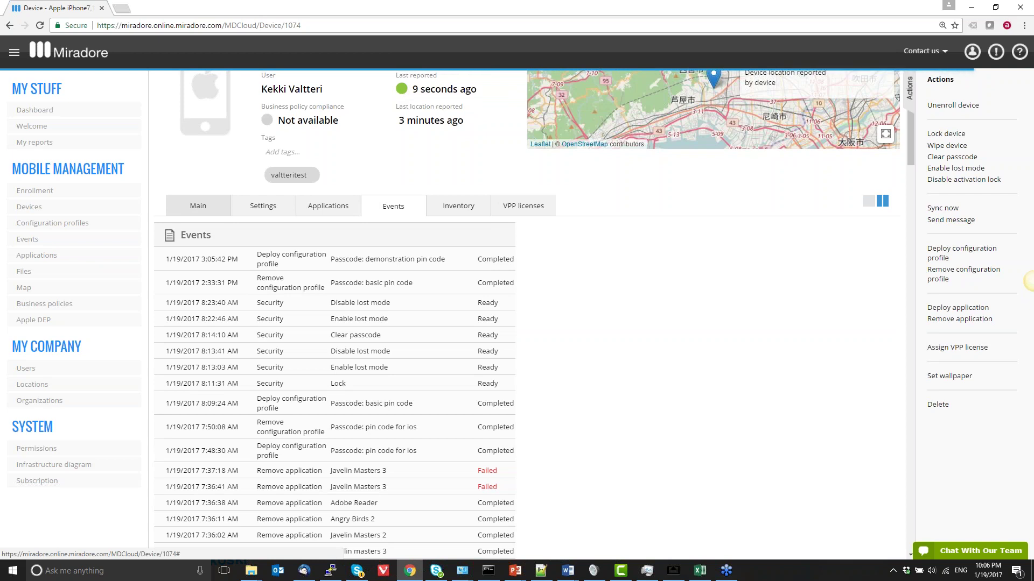
{"action": "left_click", "coordinate": [203, 212]}
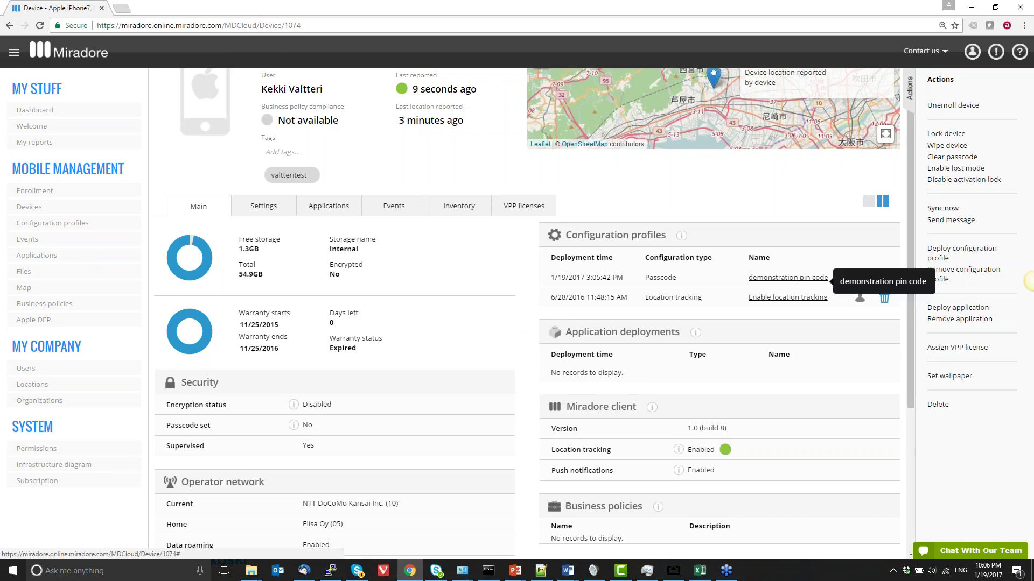
{"action": "left_click", "coordinate": [942, 208]}
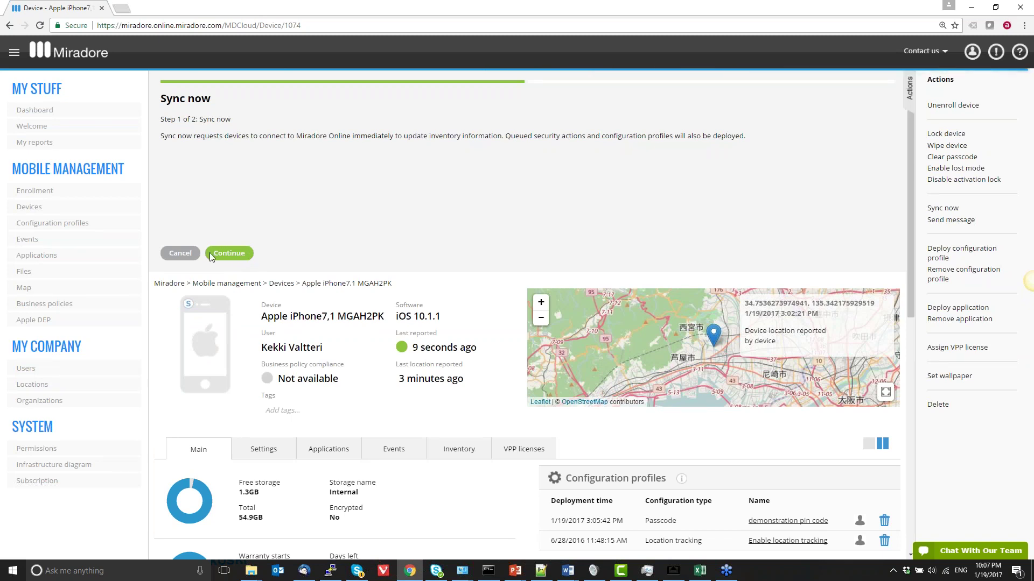
Confirm the sync-now request for the iPhone7,1 MGAH2PK and return to its device page
{"action": "left_click", "coordinate": [237, 257]}
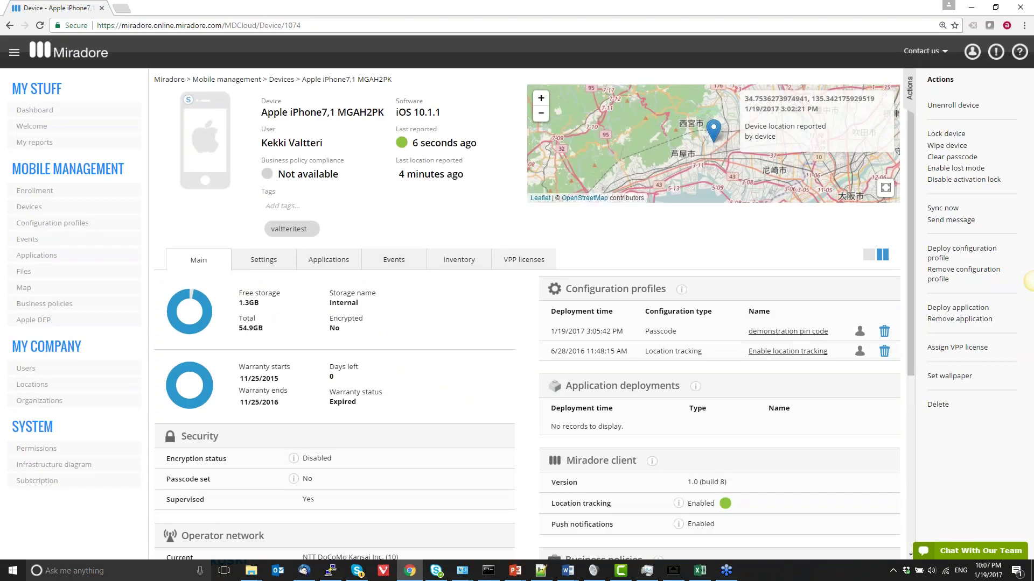
Reload the iPhone7,1 MGAH2PK page twice to pick up the 3:07:11 PM location report
{"action": "scroll", "coordinate": [379, 279], "scroll_direction": "down", "scroll_amount": 3}
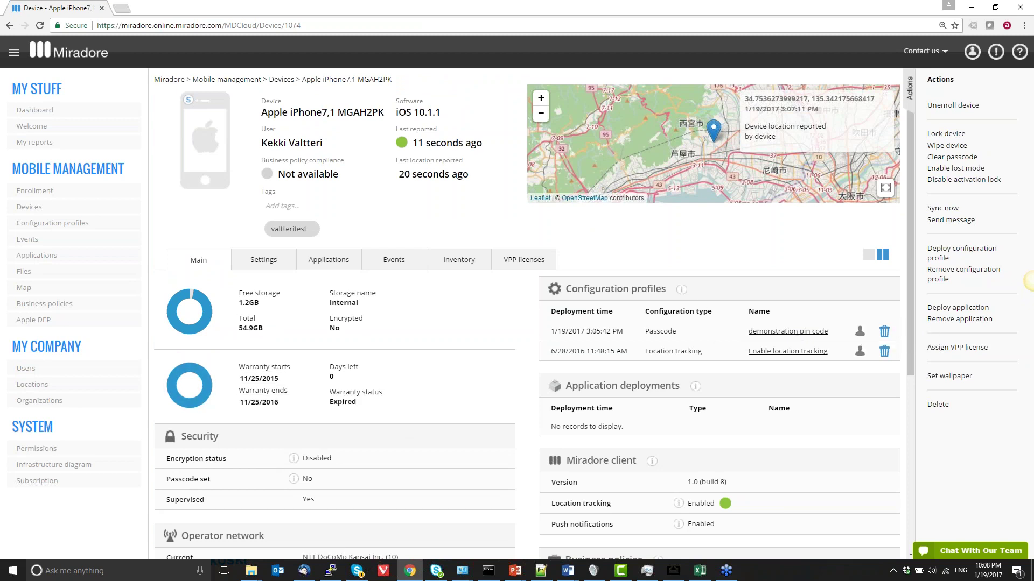
{"action": "key", "text": "ctrl+l"}
{"action": "key", "text": "Return"}
{"action": "left_click", "coordinate": [325, 25]}
{"action": "key", "text": "Return"}
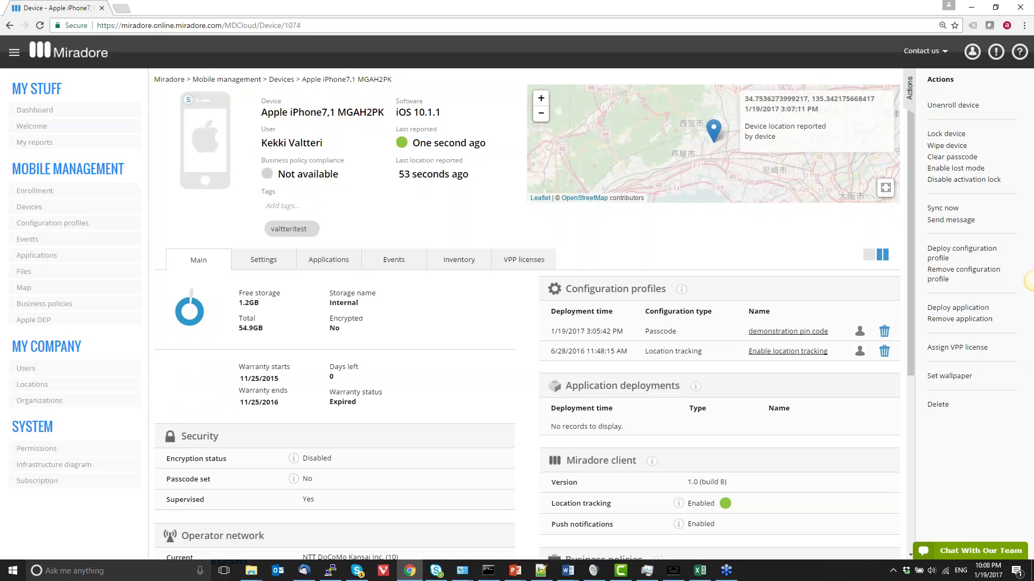
Refresh the device page and start the Lock device action for the iPhone7,1 MGAH2PK
{"action": "key", "text": "ctrl+l"}
{"action": "key", "text": "Return"}
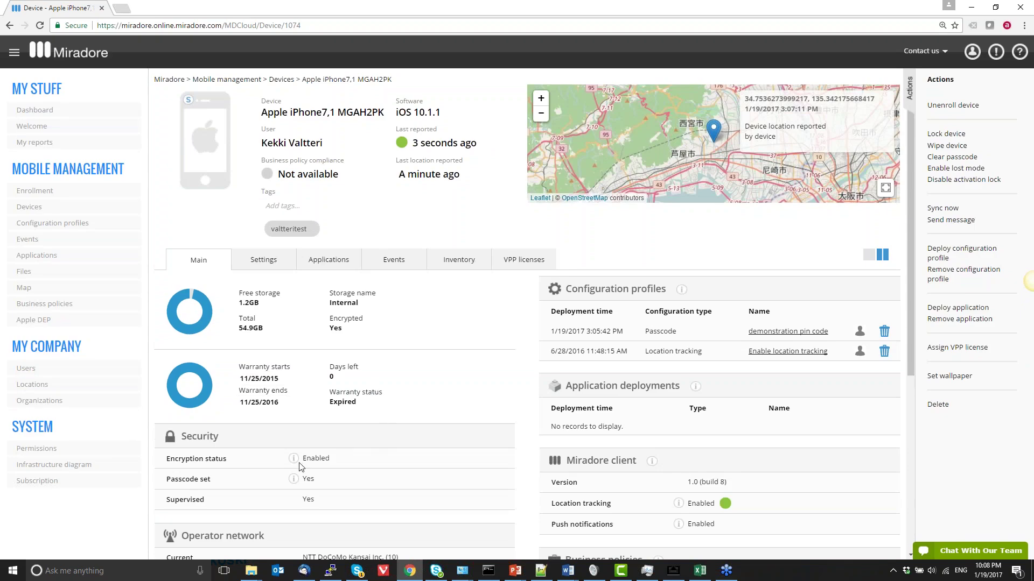
{"action": "mouse_move", "coordinate": [294, 460]}
{"action": "mouse_move", "coordinate": [291, 479]}
{"action": "mouse_move", "coordinate": [295, 459]}
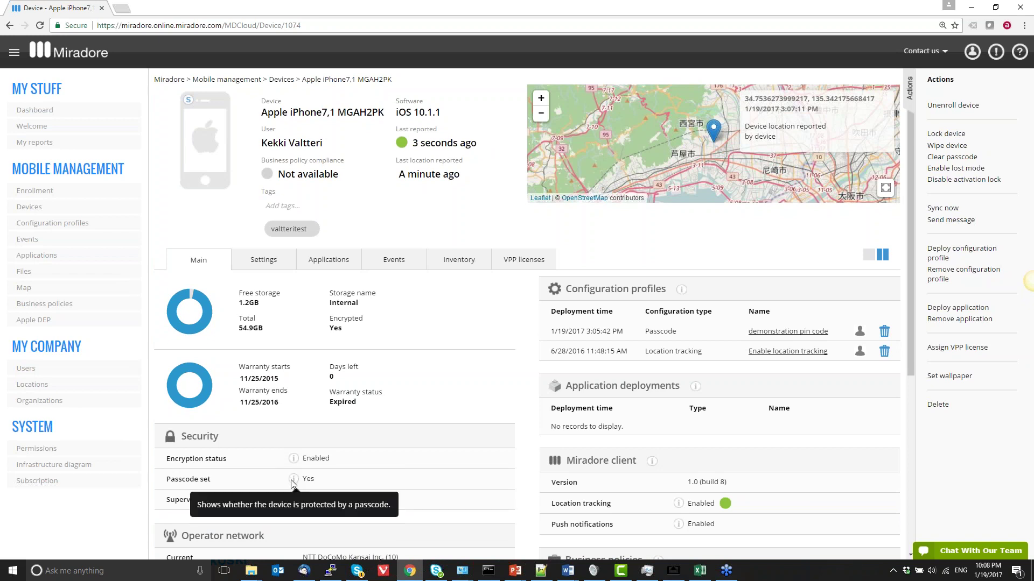
{"action": "mouse_move", "coordinate": [434, 405]}
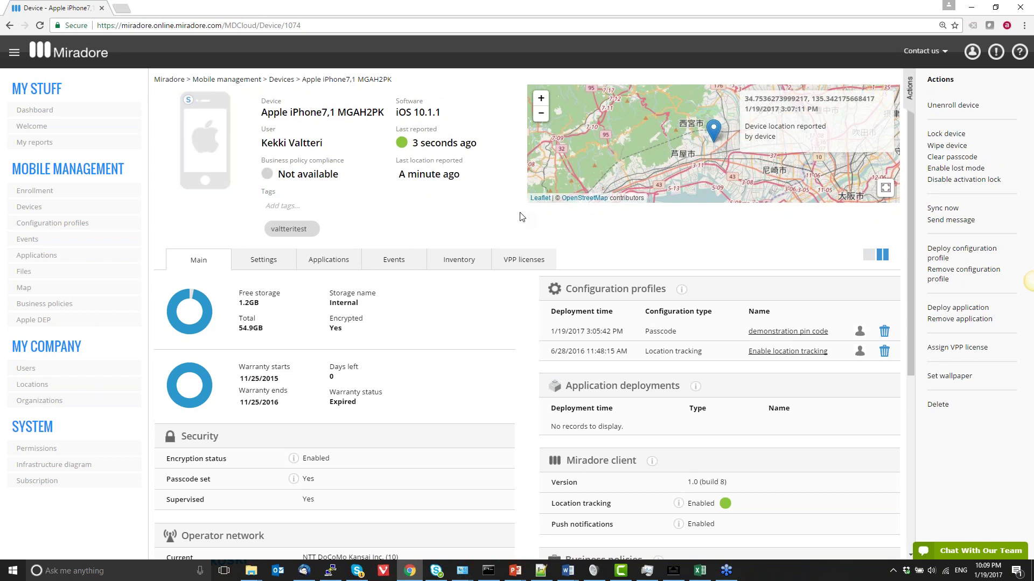
{"action": "left_click", "coordinate": [946, 135]}
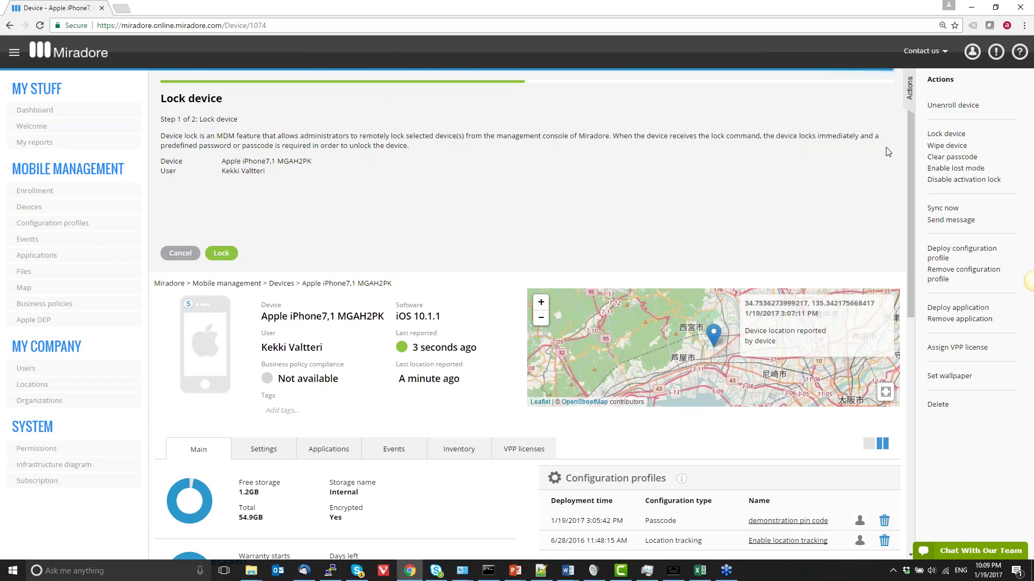
Send the lock command to the iPhone7,1 MGAH2PK and close the confirmation
{"action": "left_click", "coordinate": [221, 253]}
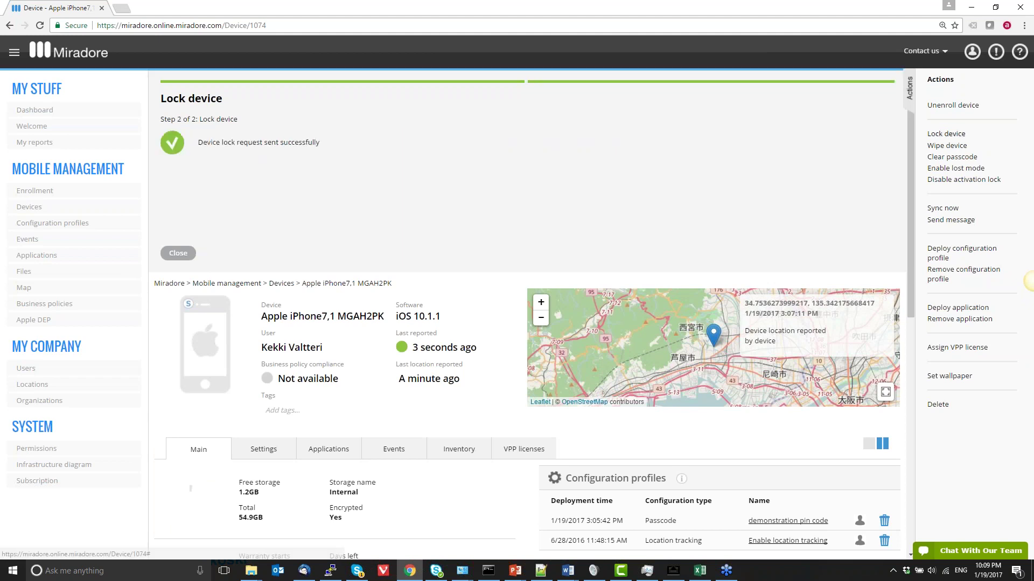
{"action": "left_click", "coordinate": [168, 261]}
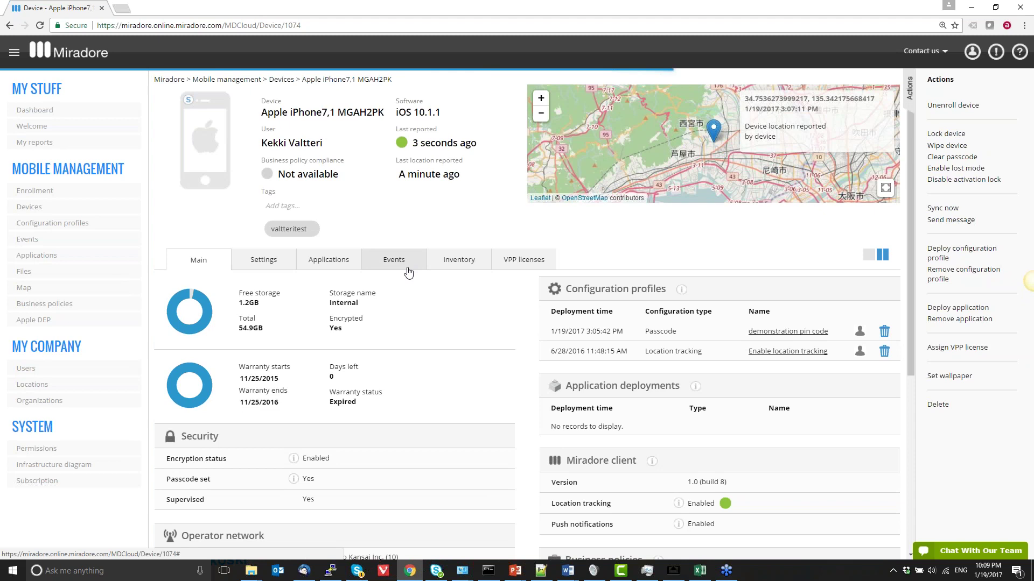
Show the iPhone's Events history, where the 3:09:21 PM Lock command reads Ready
{"action": "left_click", "coordinate": [407, 268]}
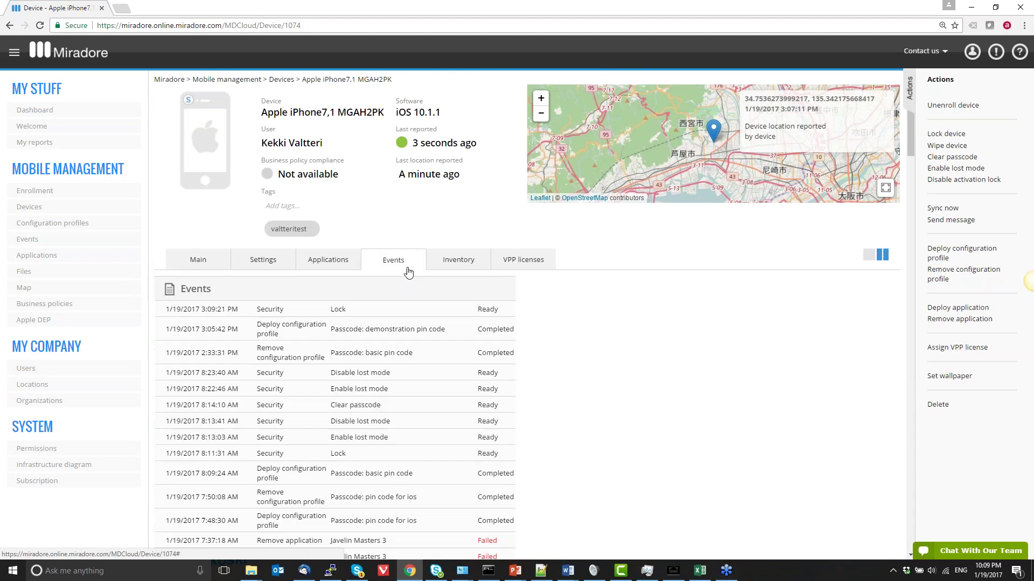
{"action": "double_click", "coordinate": [491, 312]}
{"action": "left_click", "coordinate": [492, 313]}
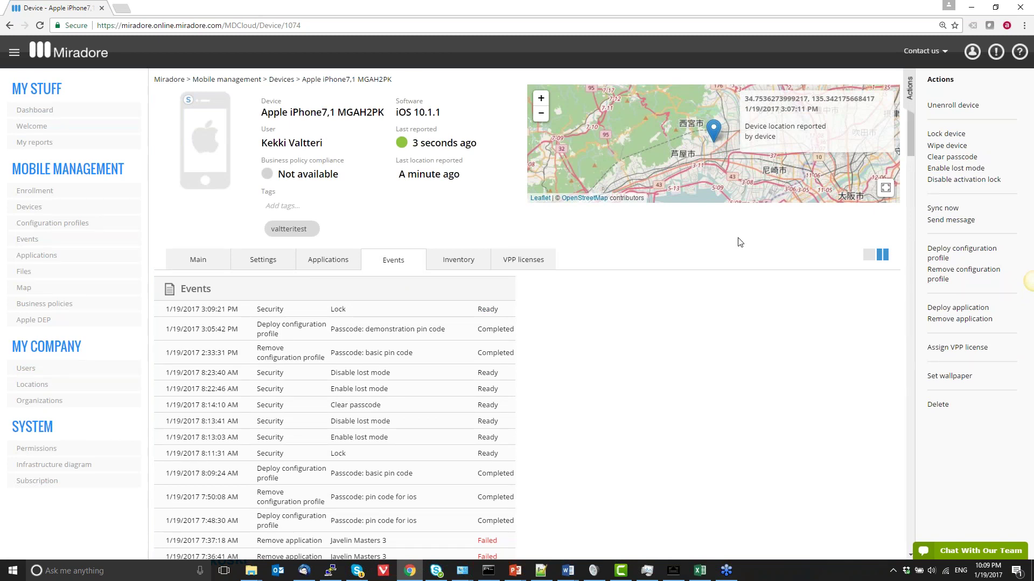
Enable lost mode with message 'this device has been locked', a contact phone number, footnote 'please call me', and location tracking
{"action": "left_click", "coordinate": [944, 169]}
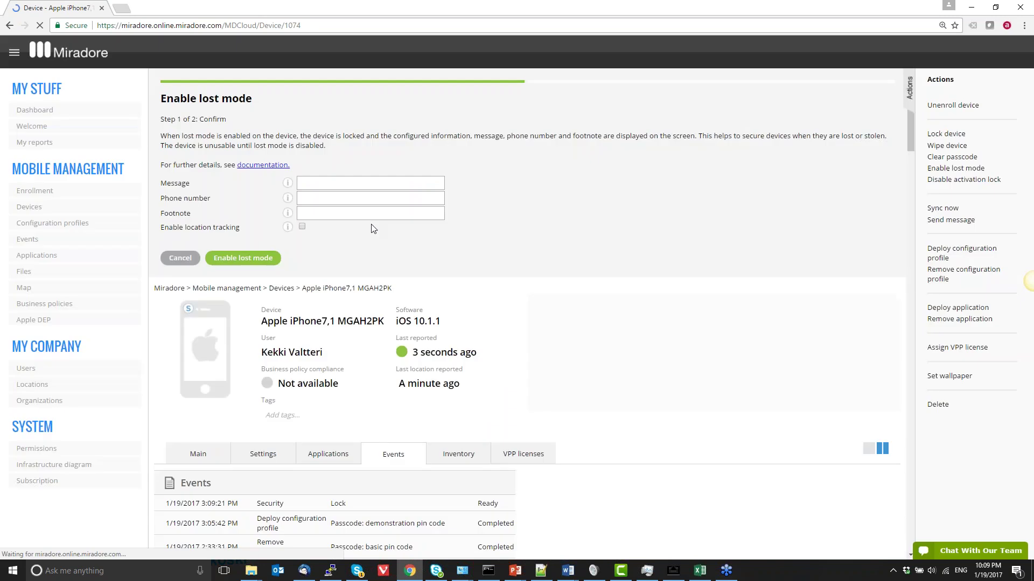
{"action": "left_click", "coordinate": [318, 182]}
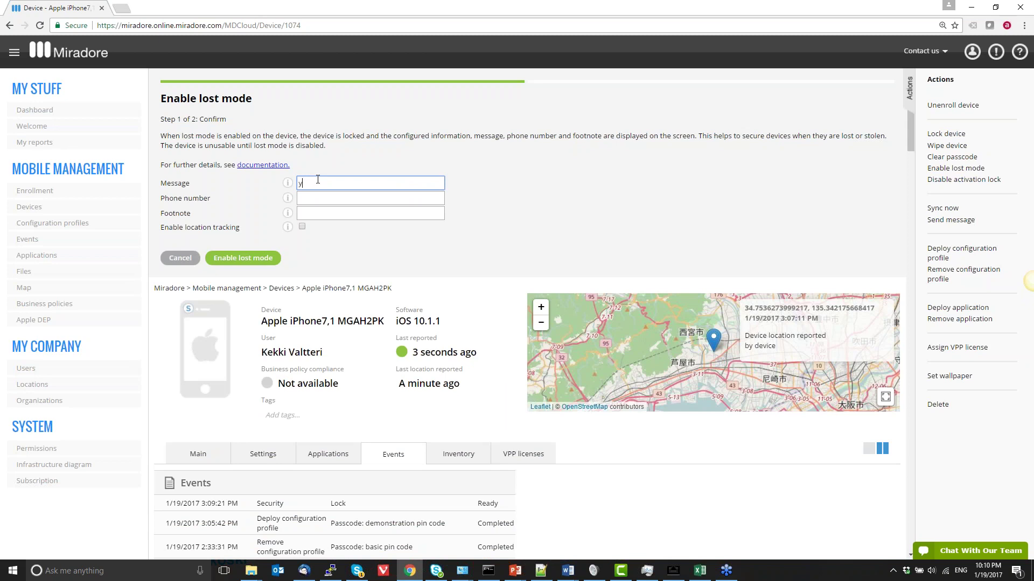
{"action": "type", "text": "this device has been locked"}
{"action": "key", "text": "Tab"}
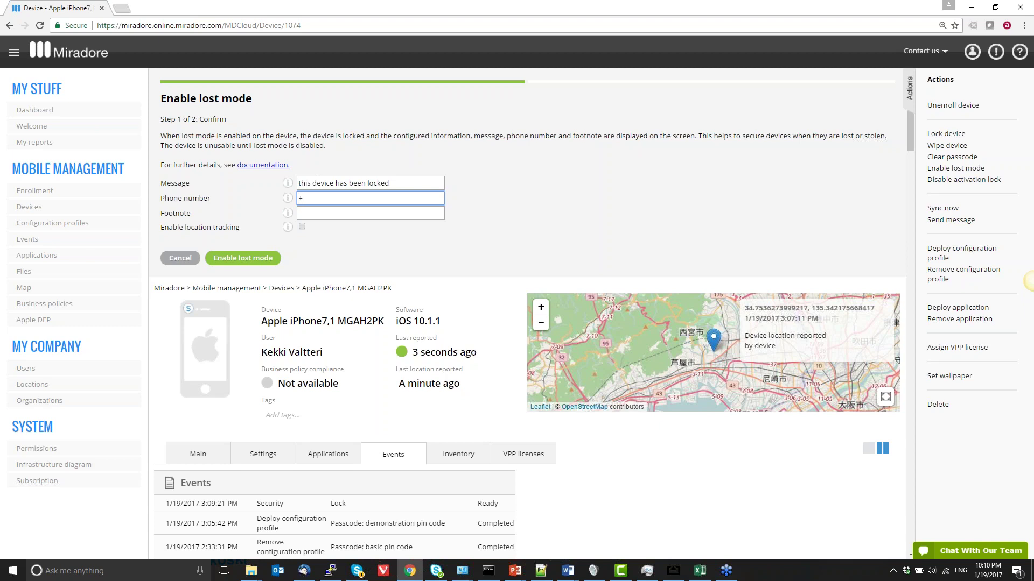
{"action": "key", "text": "Tab"}
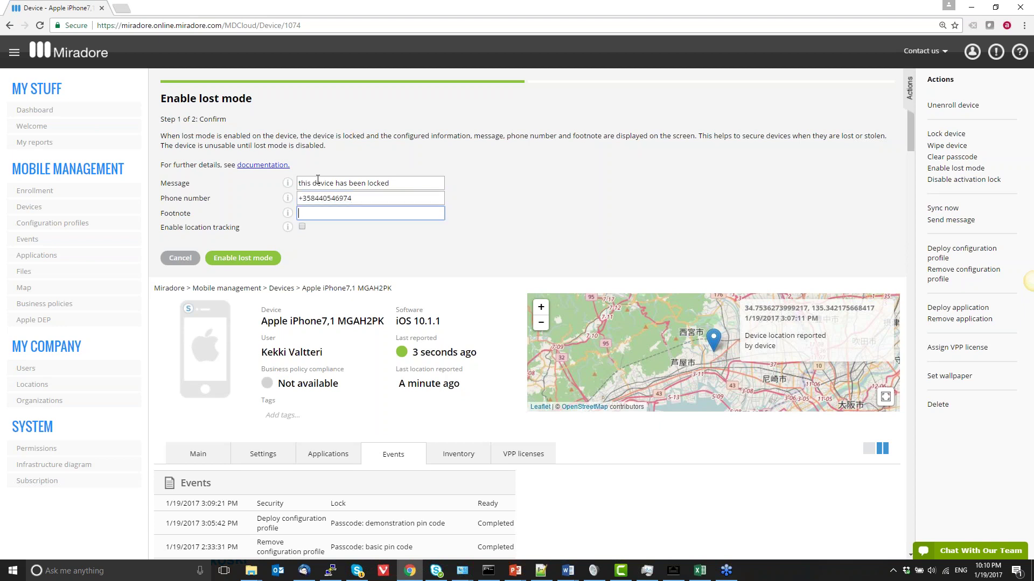
{"action": "type", "text": "please call me"}
{"action": "left_click", "coordinate": [302, 226]}
{"action": "left_click", "coordinate": [248, 258]}
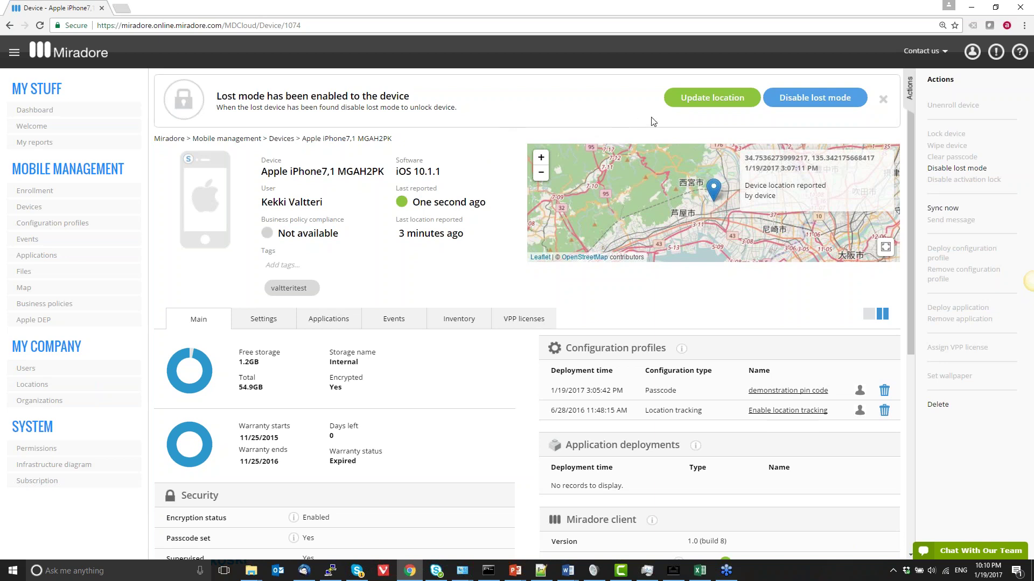
Disable lost mode on the iPhone7,1 MGAH2PK and confirm it
{"action": "left_click", "coordinate": [808, 99]}
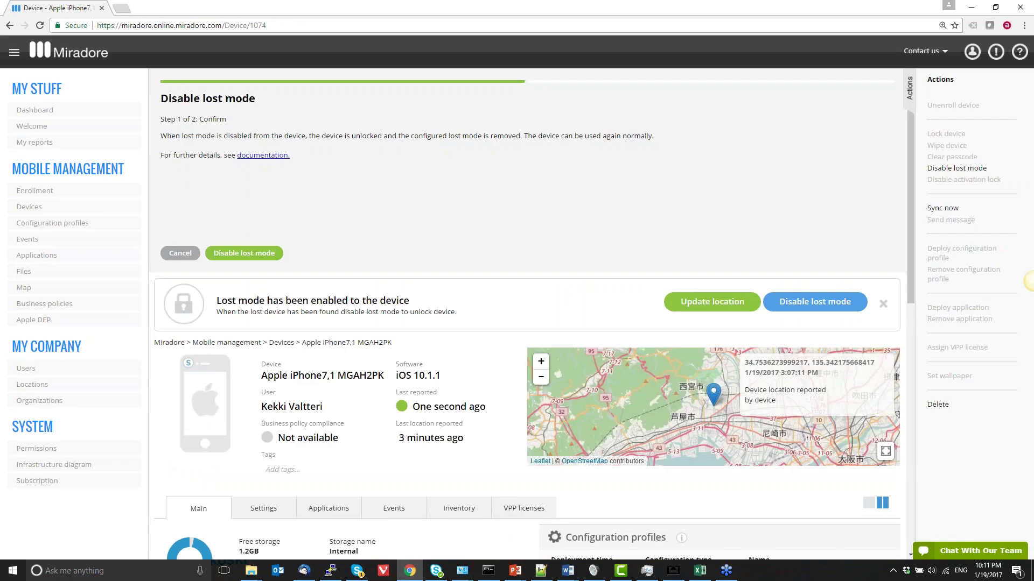
{"action": "left_click", "coordinate": [244, 253]}
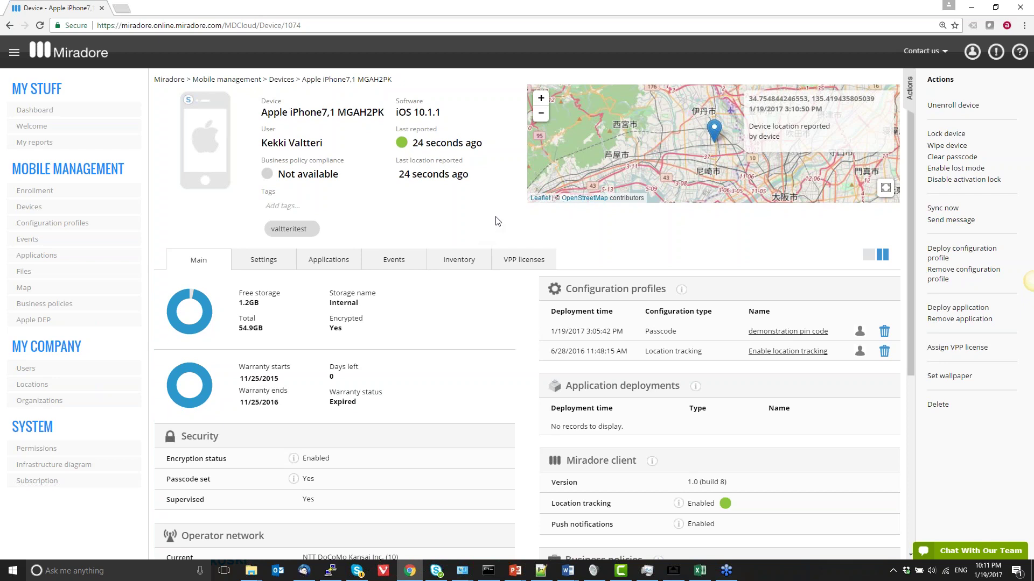
Request clearing the passcode on the iPhone7,1 MGAH2PK and confirm with Clear
{"action": "left_click", "coordinate": [942, 159]}
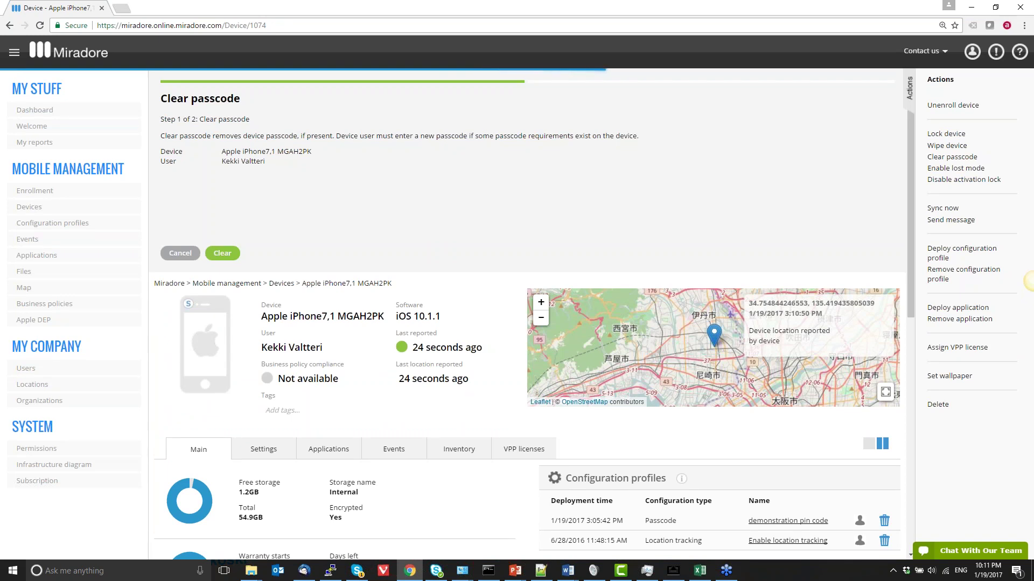
{"action": "left_click", "coordinate": [226, 251]}
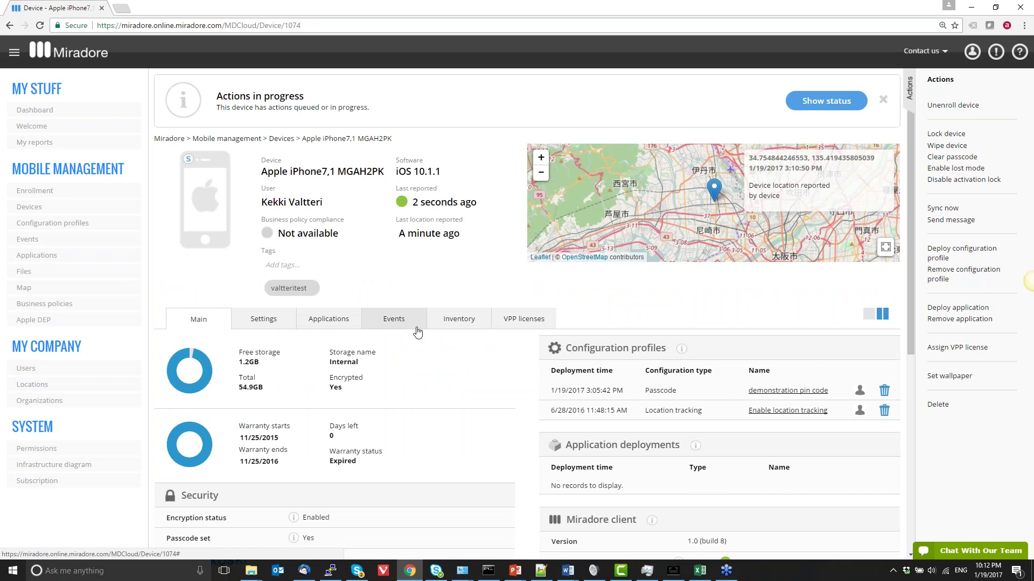
Reload the iPhone7,1 MGAH2PK page with F5 so it shows a fresh report
{"action": "scroll", "coordinate": [417, 332], "scroll_direction": "down", "scroll_amount": 1}
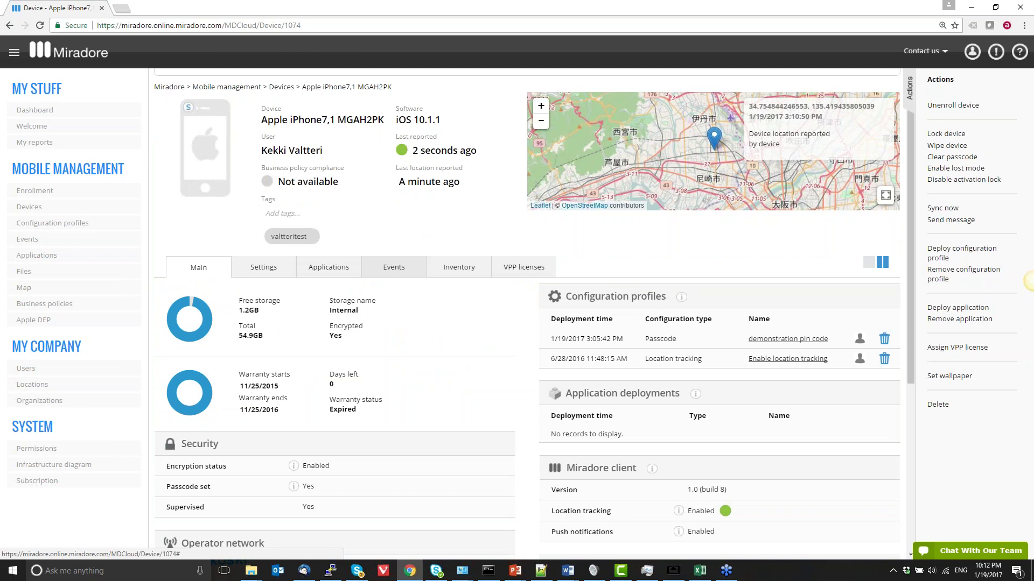
{"action": "key", "text": "F5"}
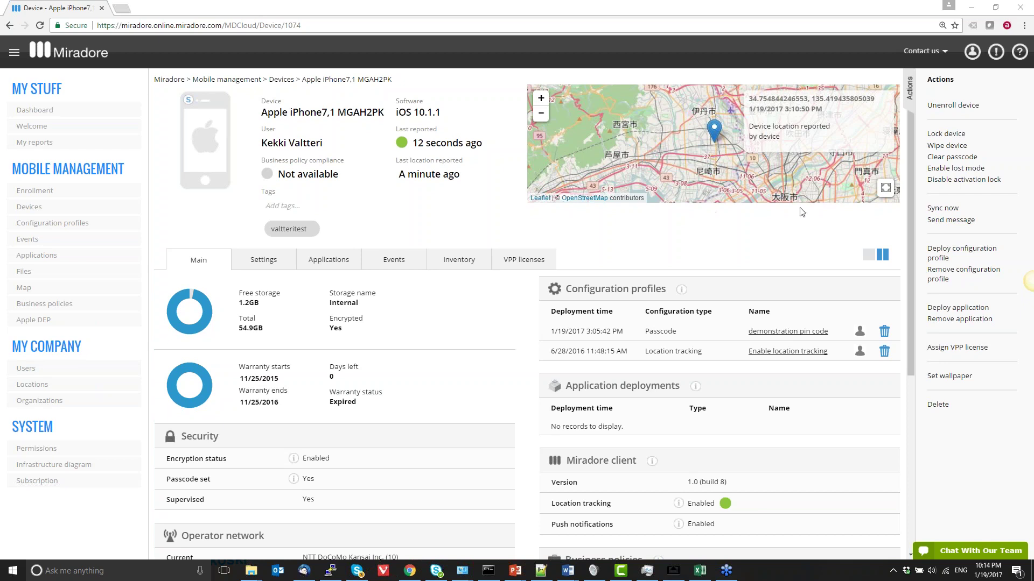
Reopen the Enable lost mode form and click into its empty footnote and phone number fields
{"action": "left_click", "coordinate": [939, 169]}
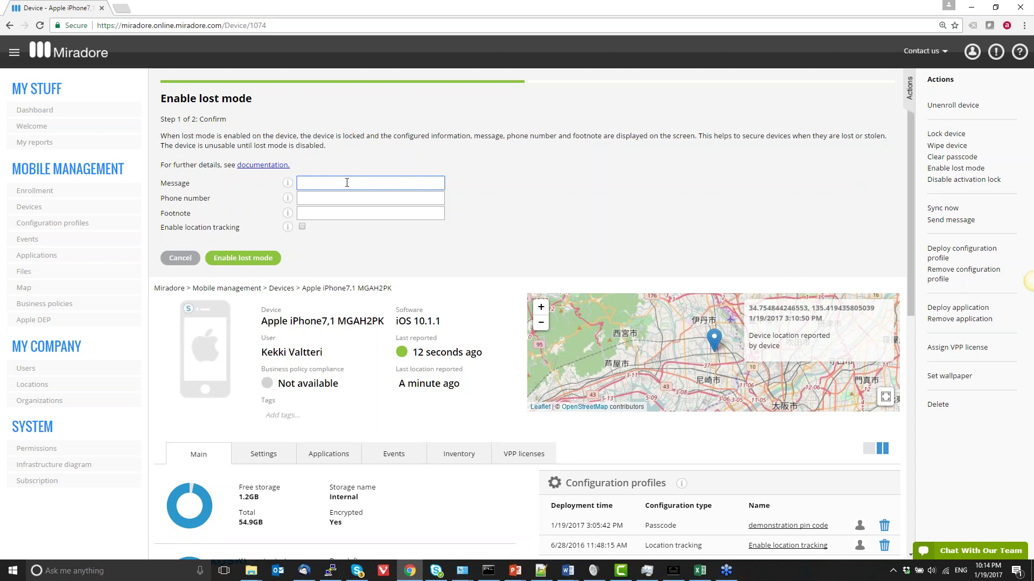
{"action": "left_click", "coordinate": [328, 212]}
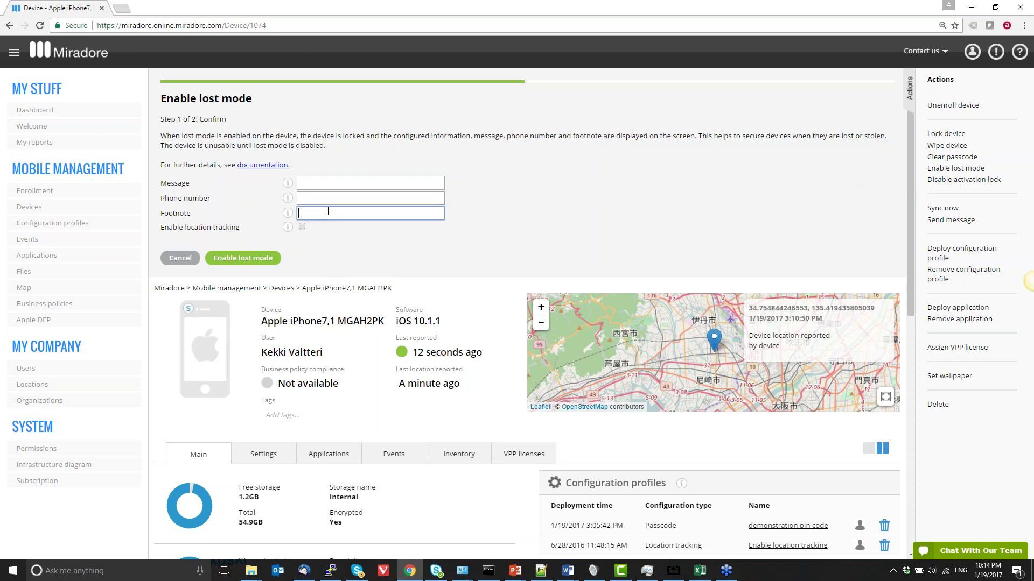
{"action": "left_click", "coordinate": [326, 199]}
{"action": "left_click", "coordinate": [317, 198]}
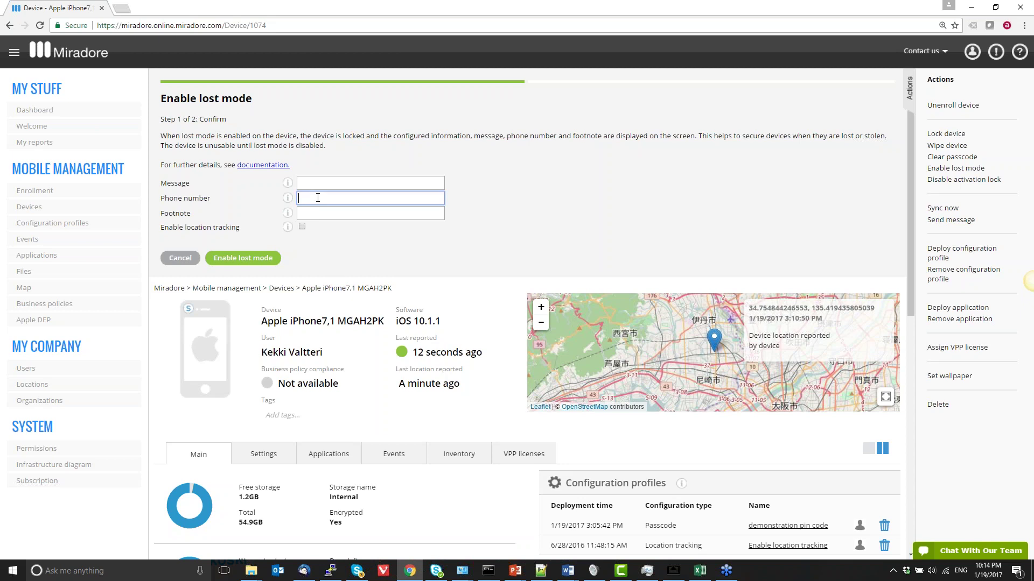